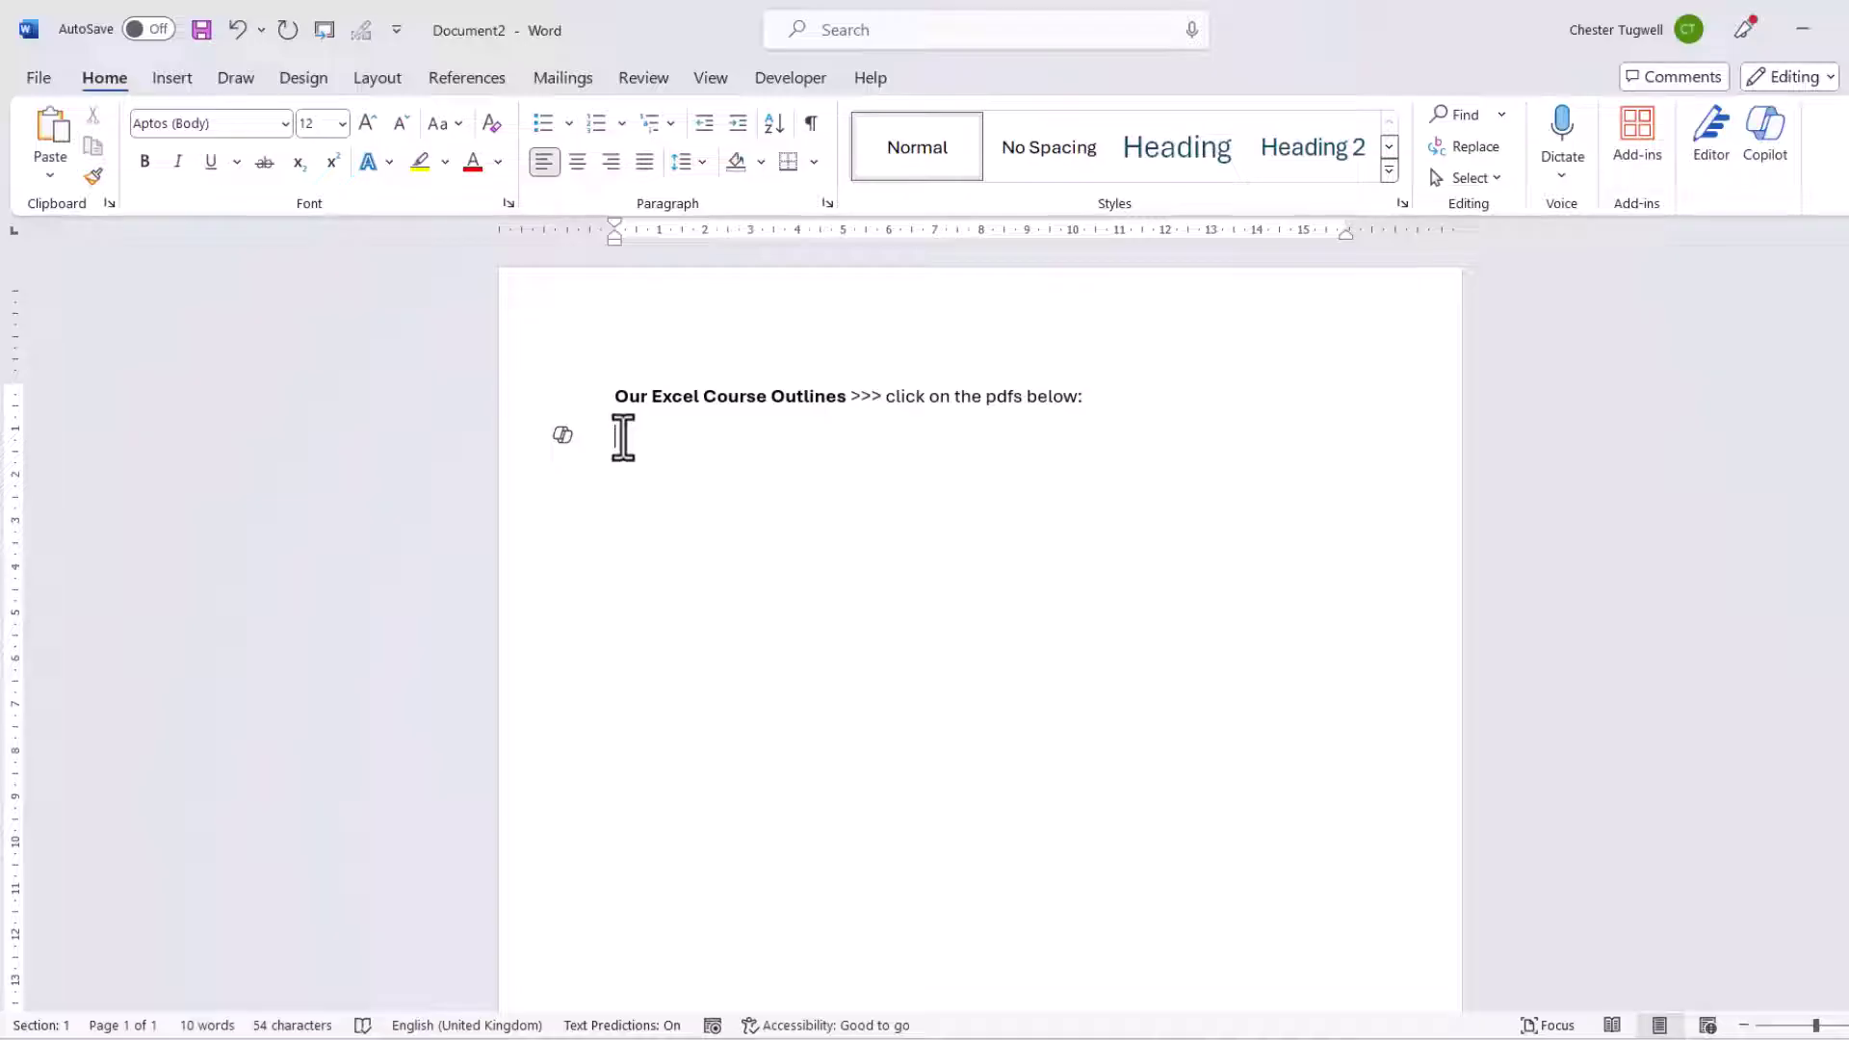
Step: On the Insert tab, briefly resize and re-maximise the Word window, then expand the Object options
left_click(170, 77)
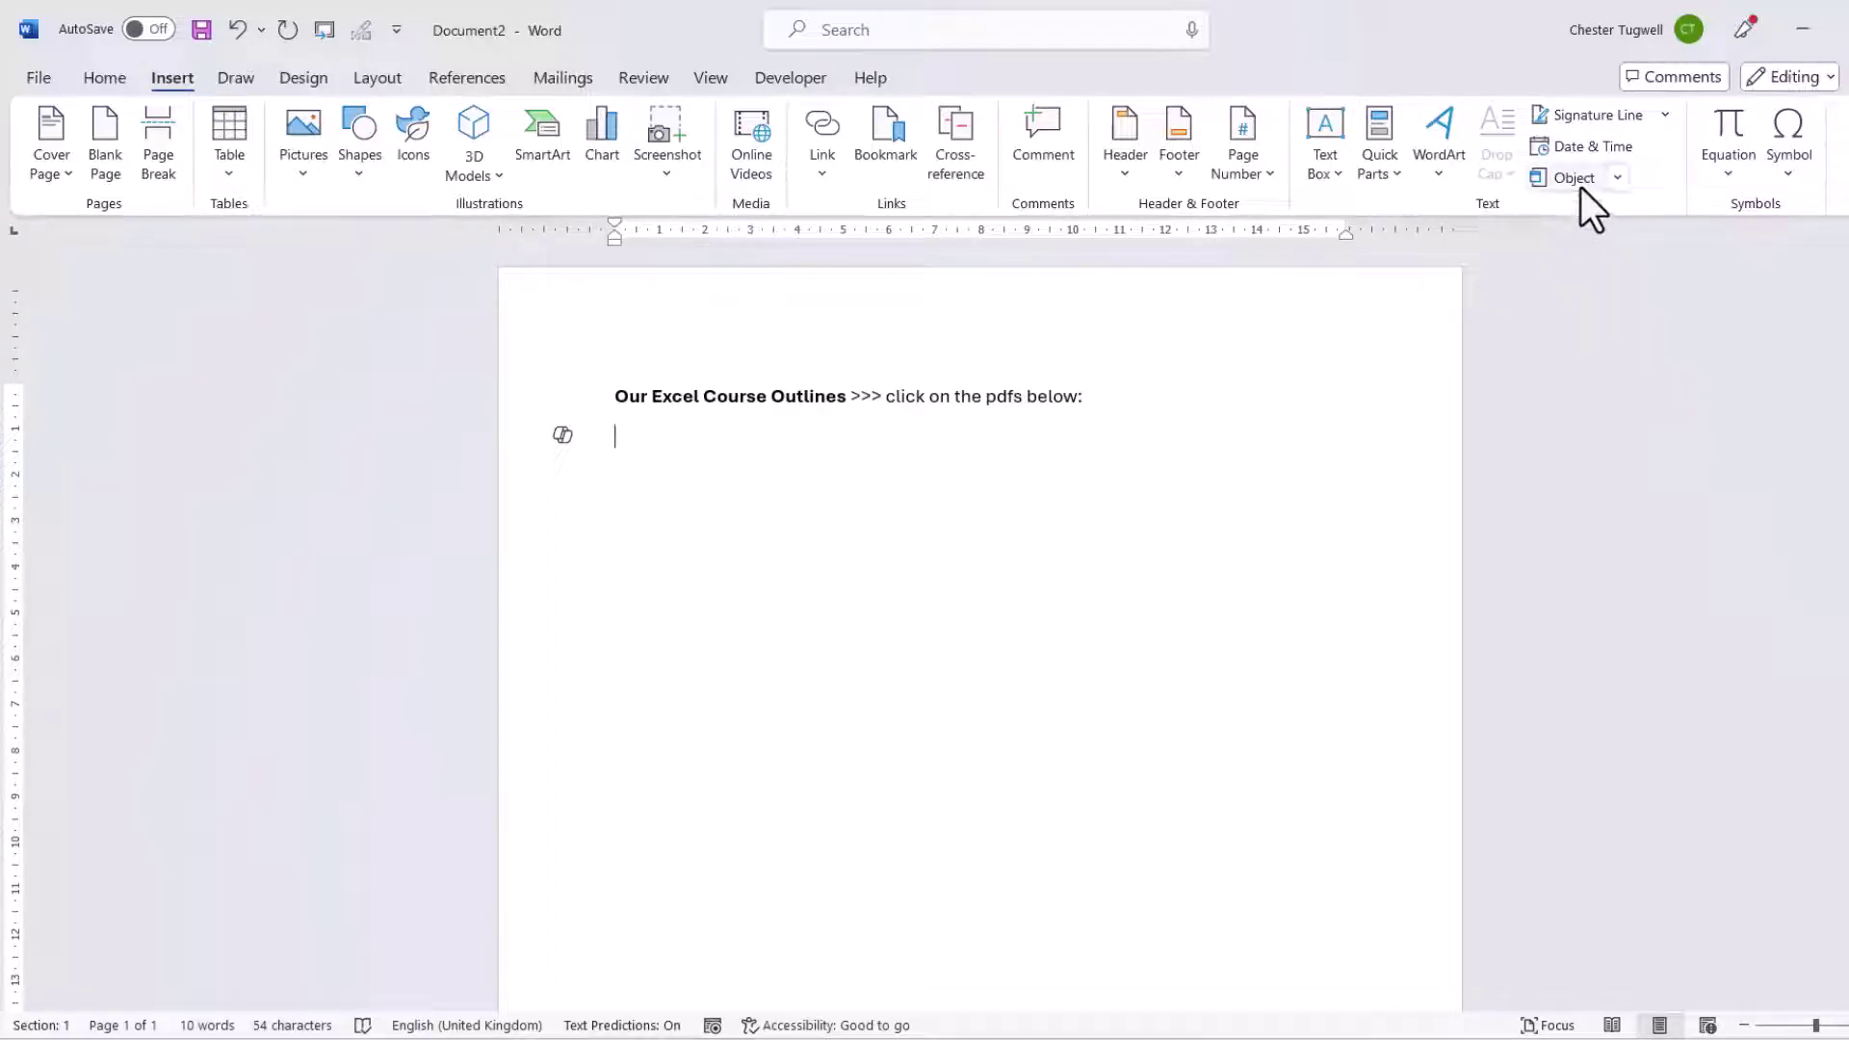
left_click(1841, 27)
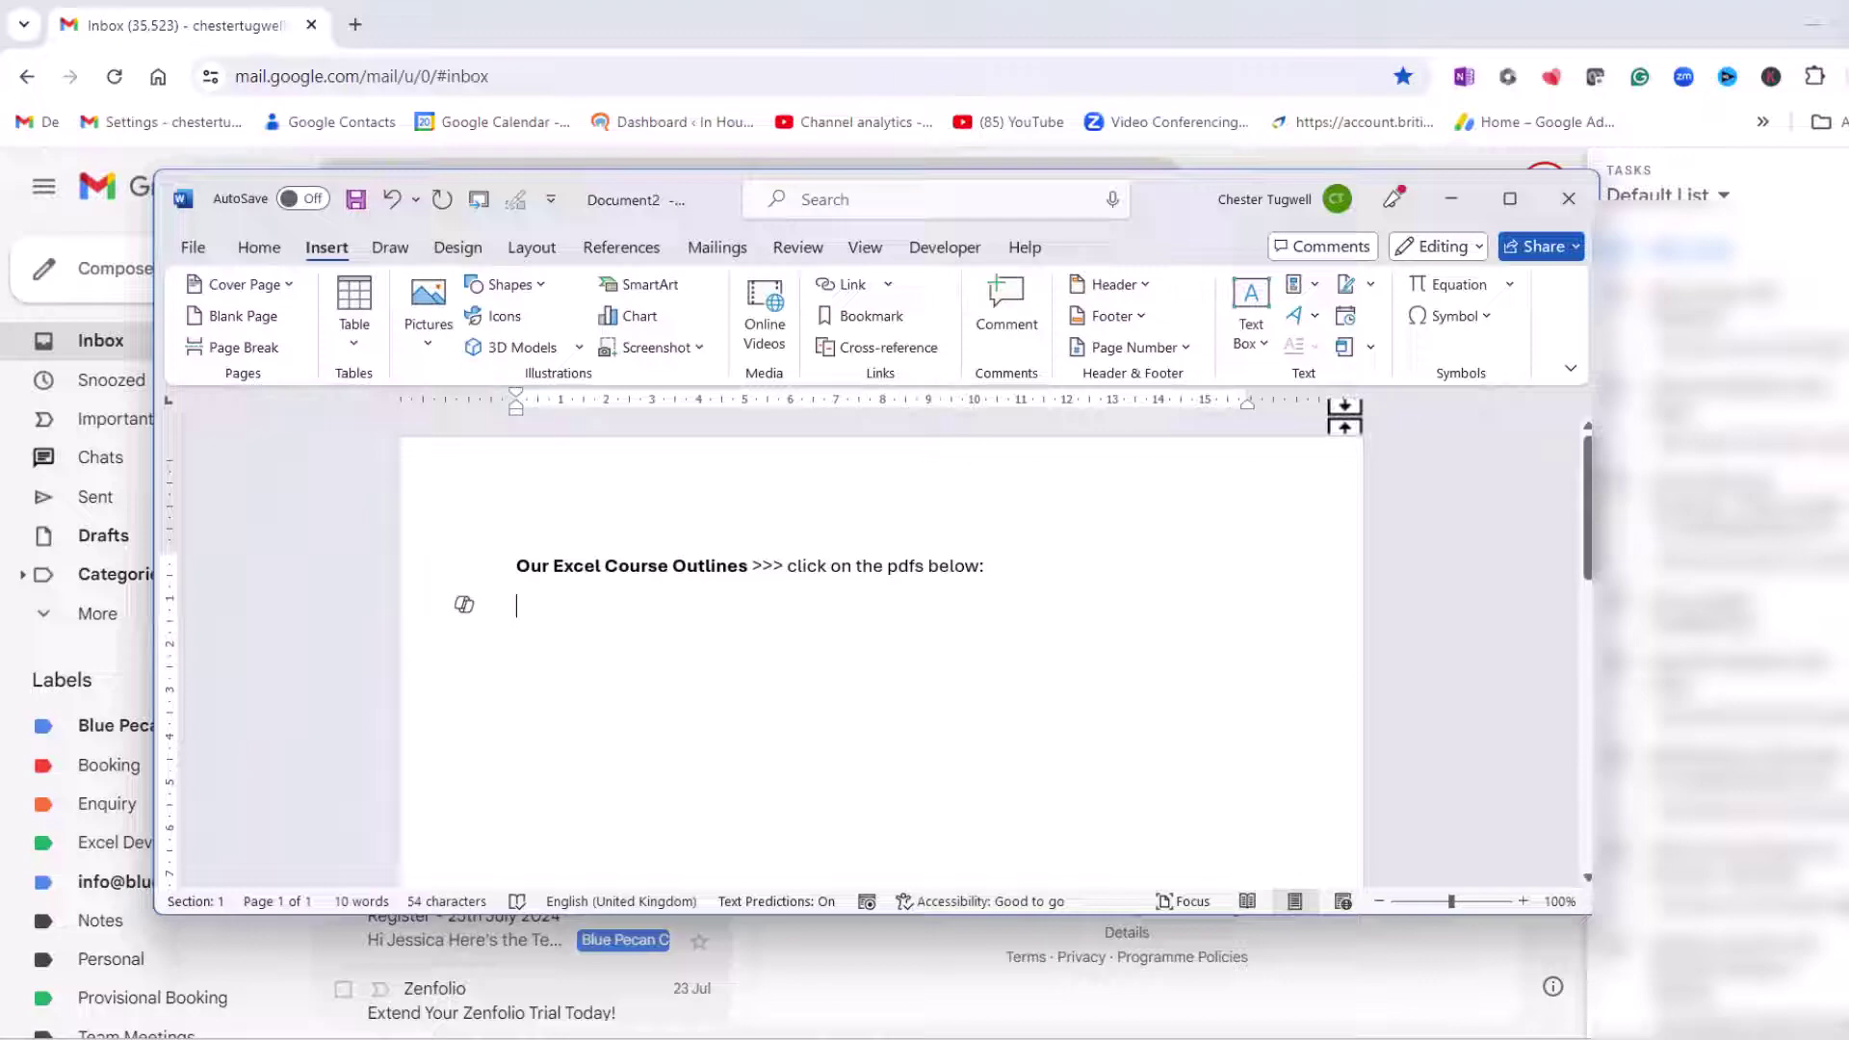
left_click_drag(1580, 412, 1269, 404)
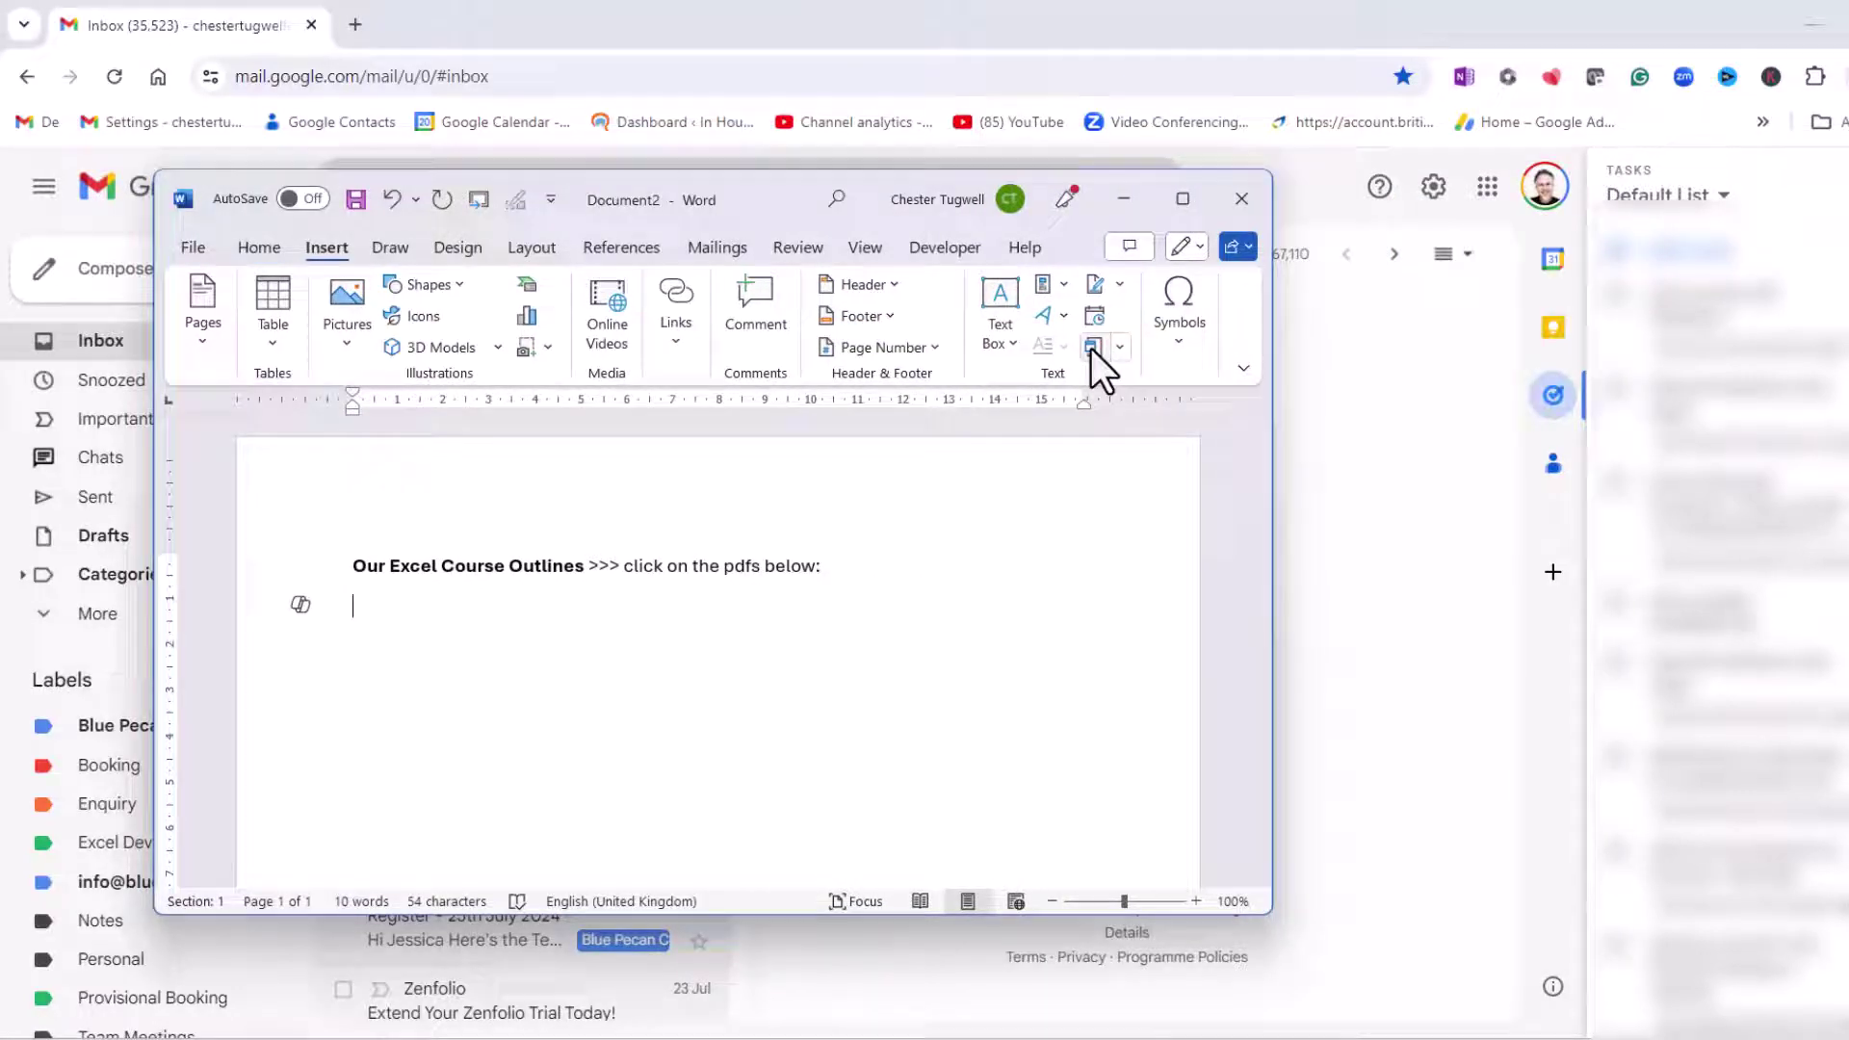
left_click(1184, 199)
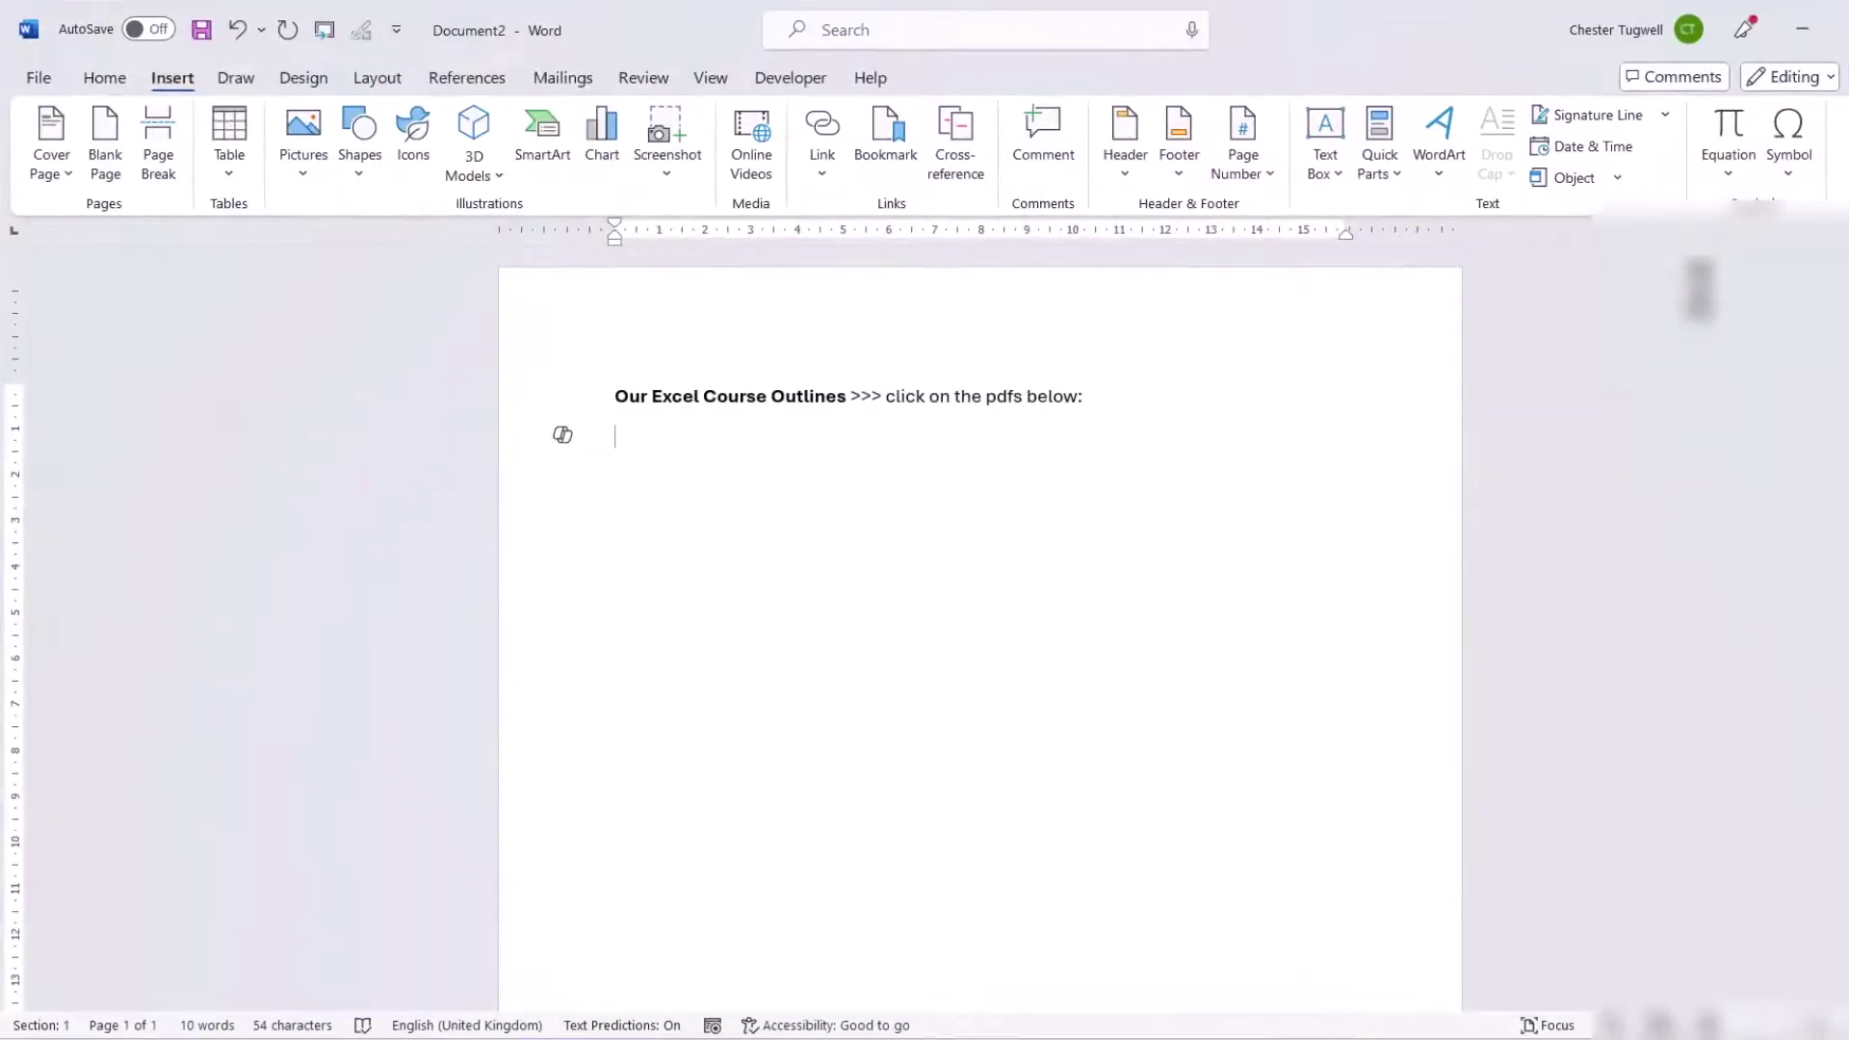
left_click(1616, 179)
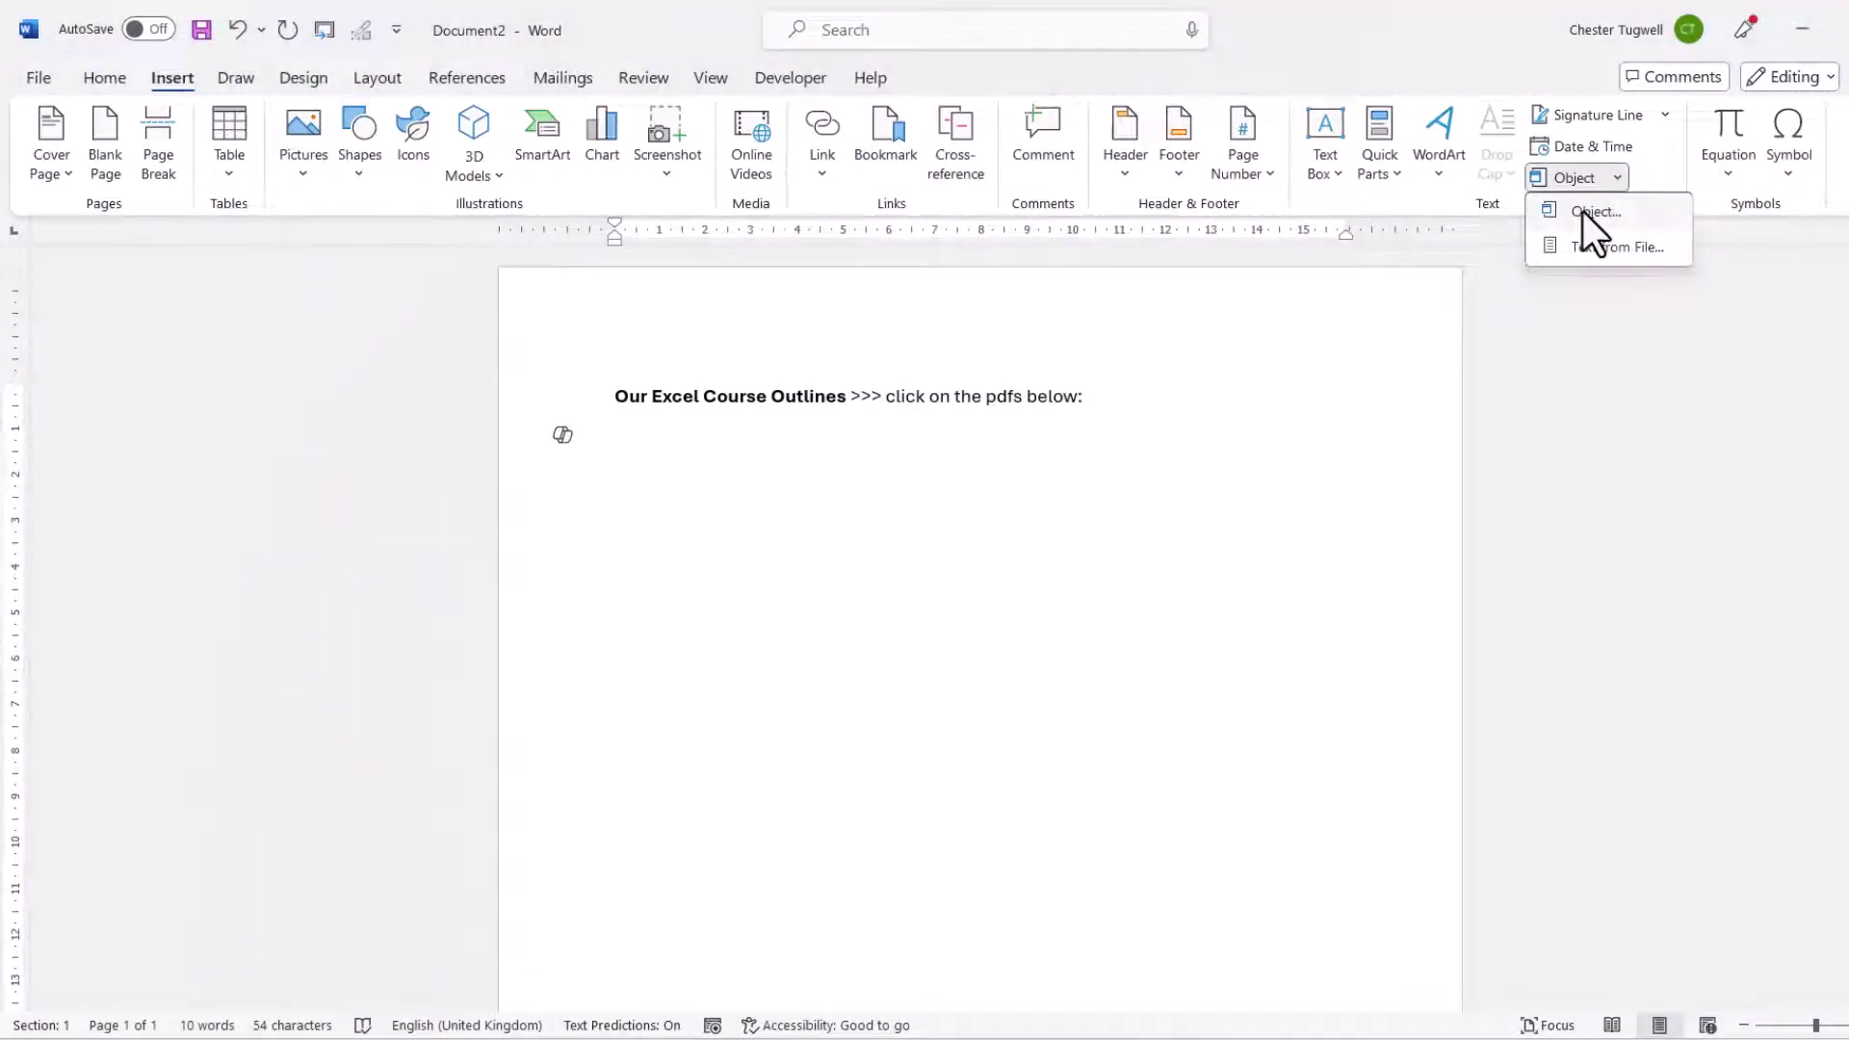
Step: In the Object dialog's Create from File tab, choose Excel Fundamentals Course.pdf from Excel Outlines 2018
left_click(1582, 211)
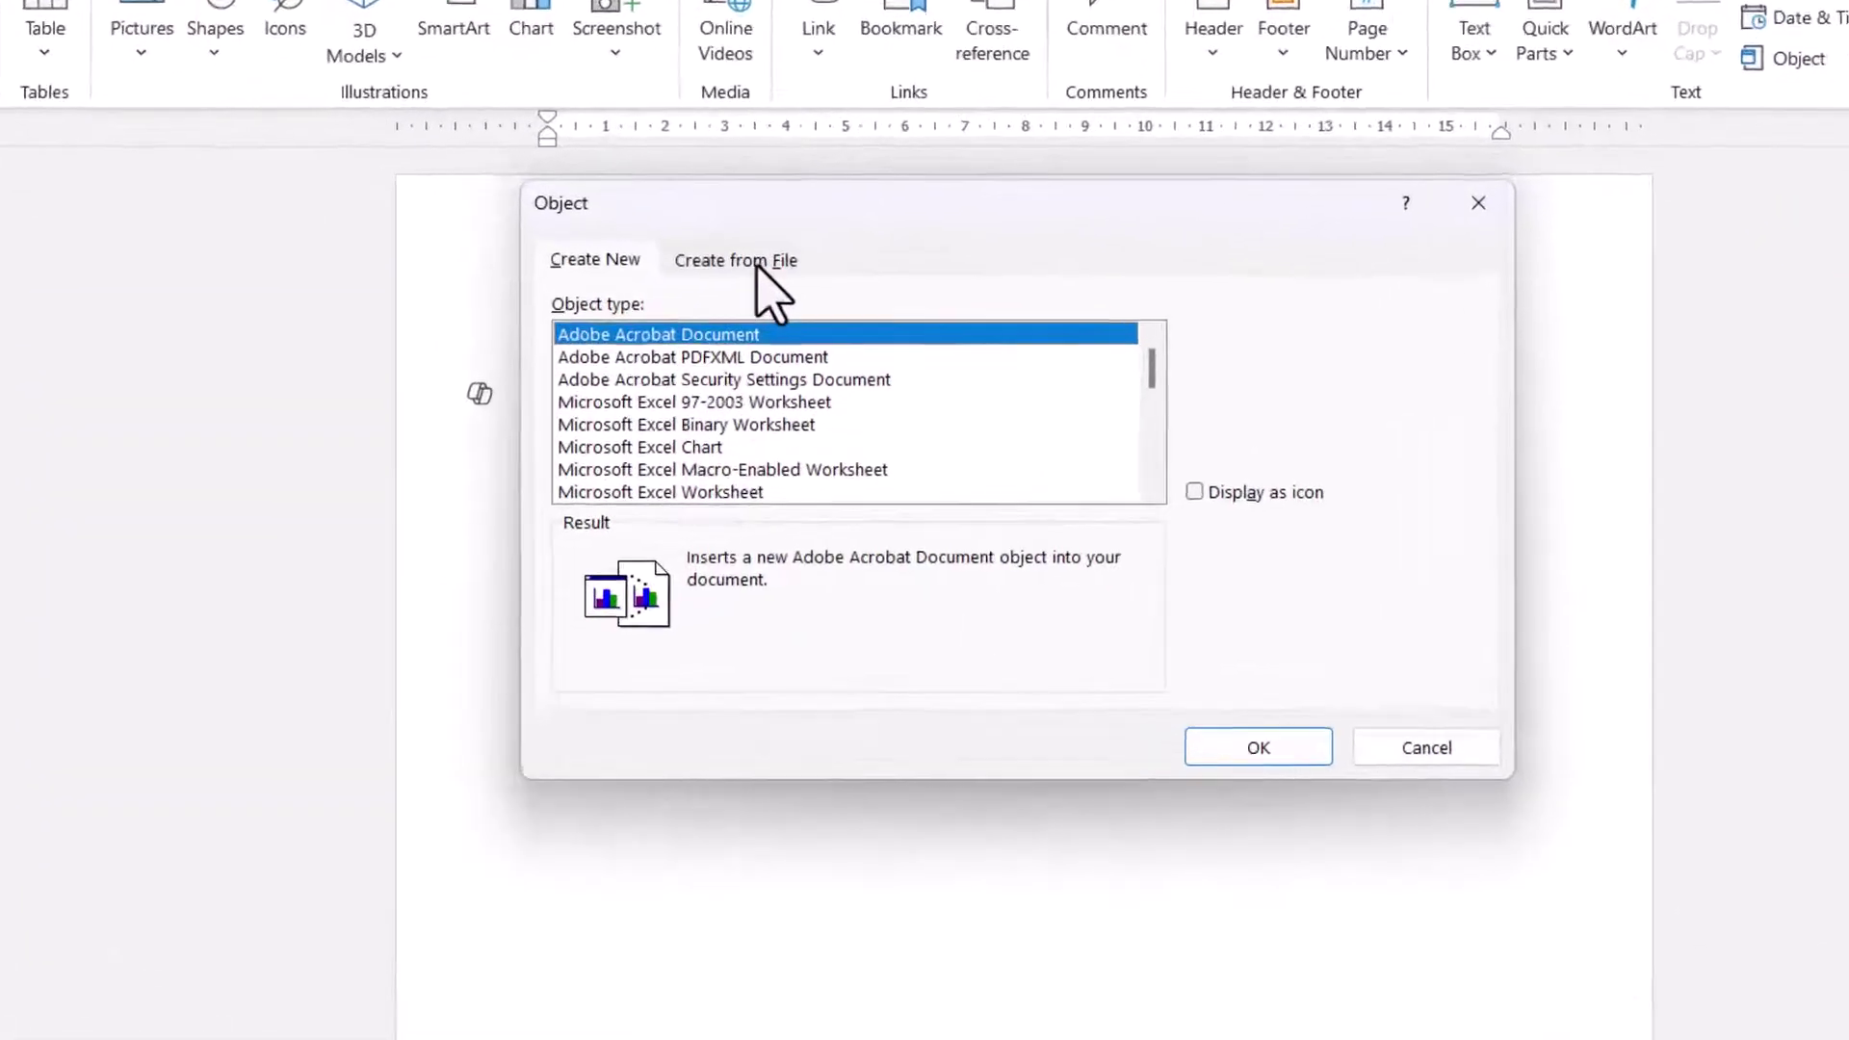
left_click(770, 333)
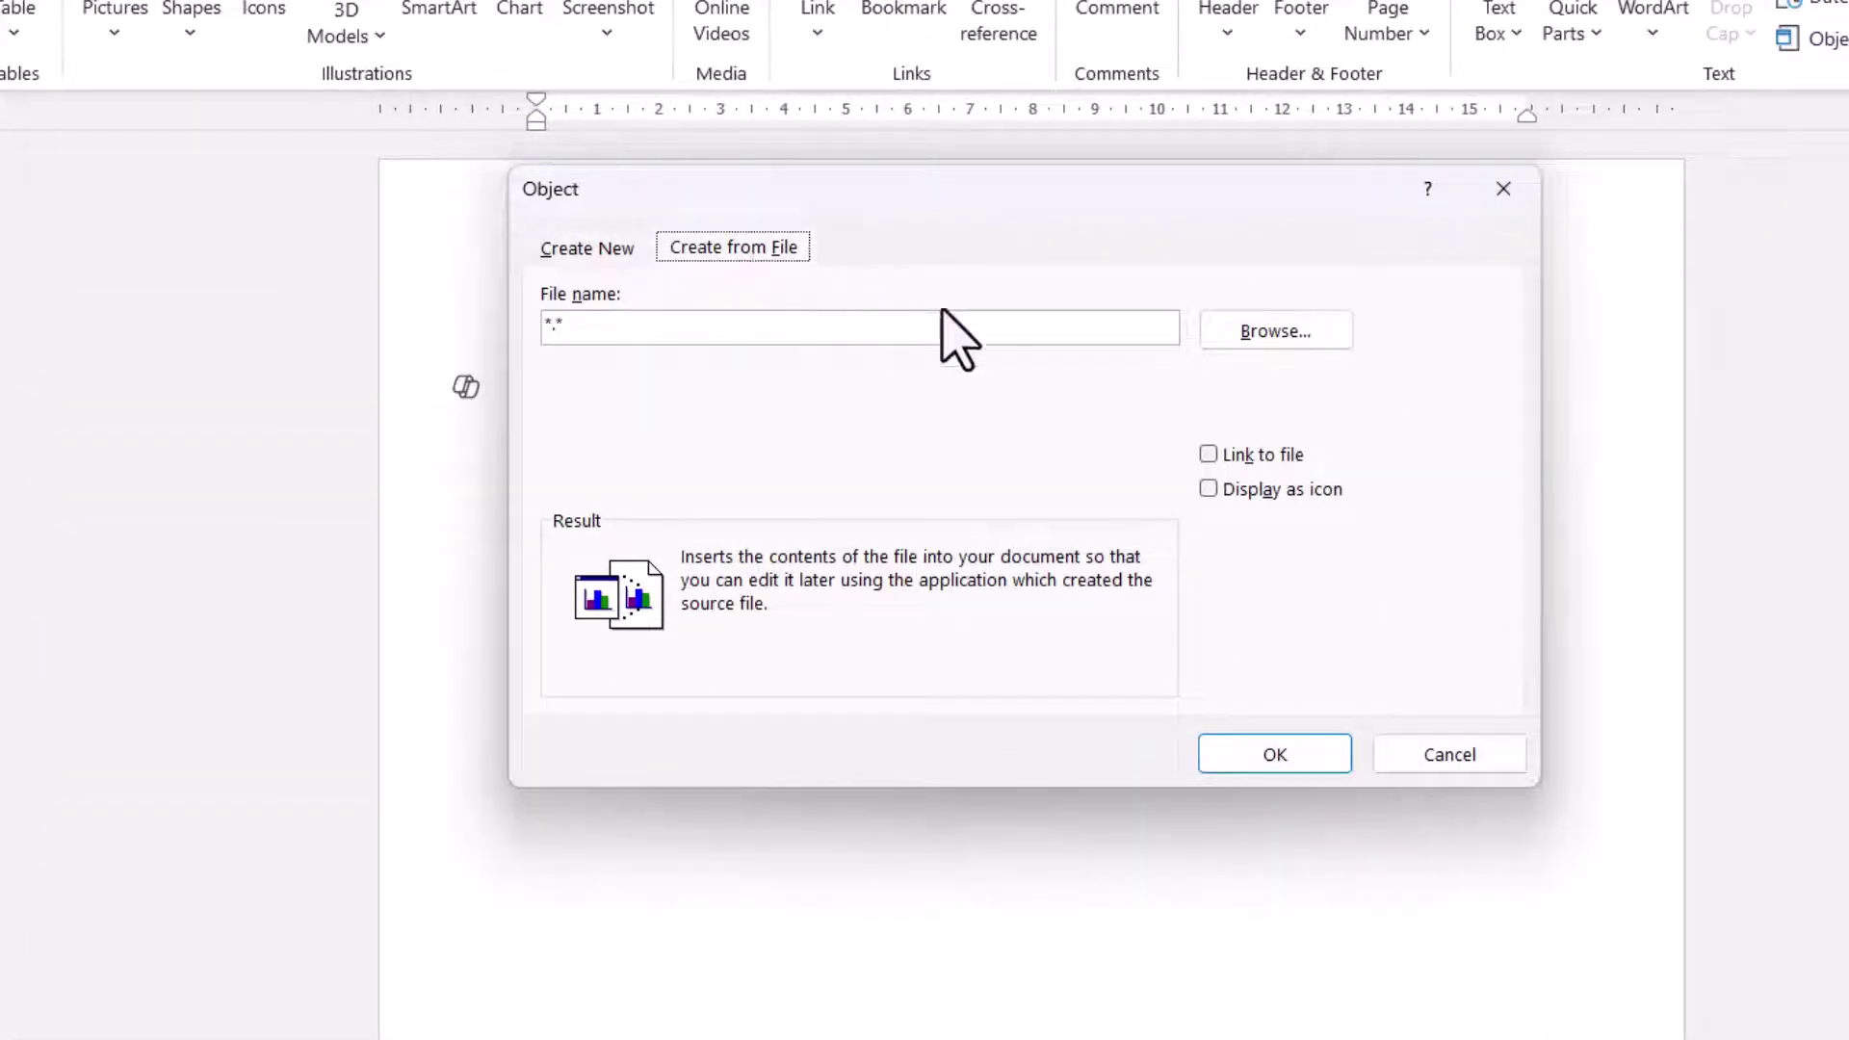
left_click(1277, 333)
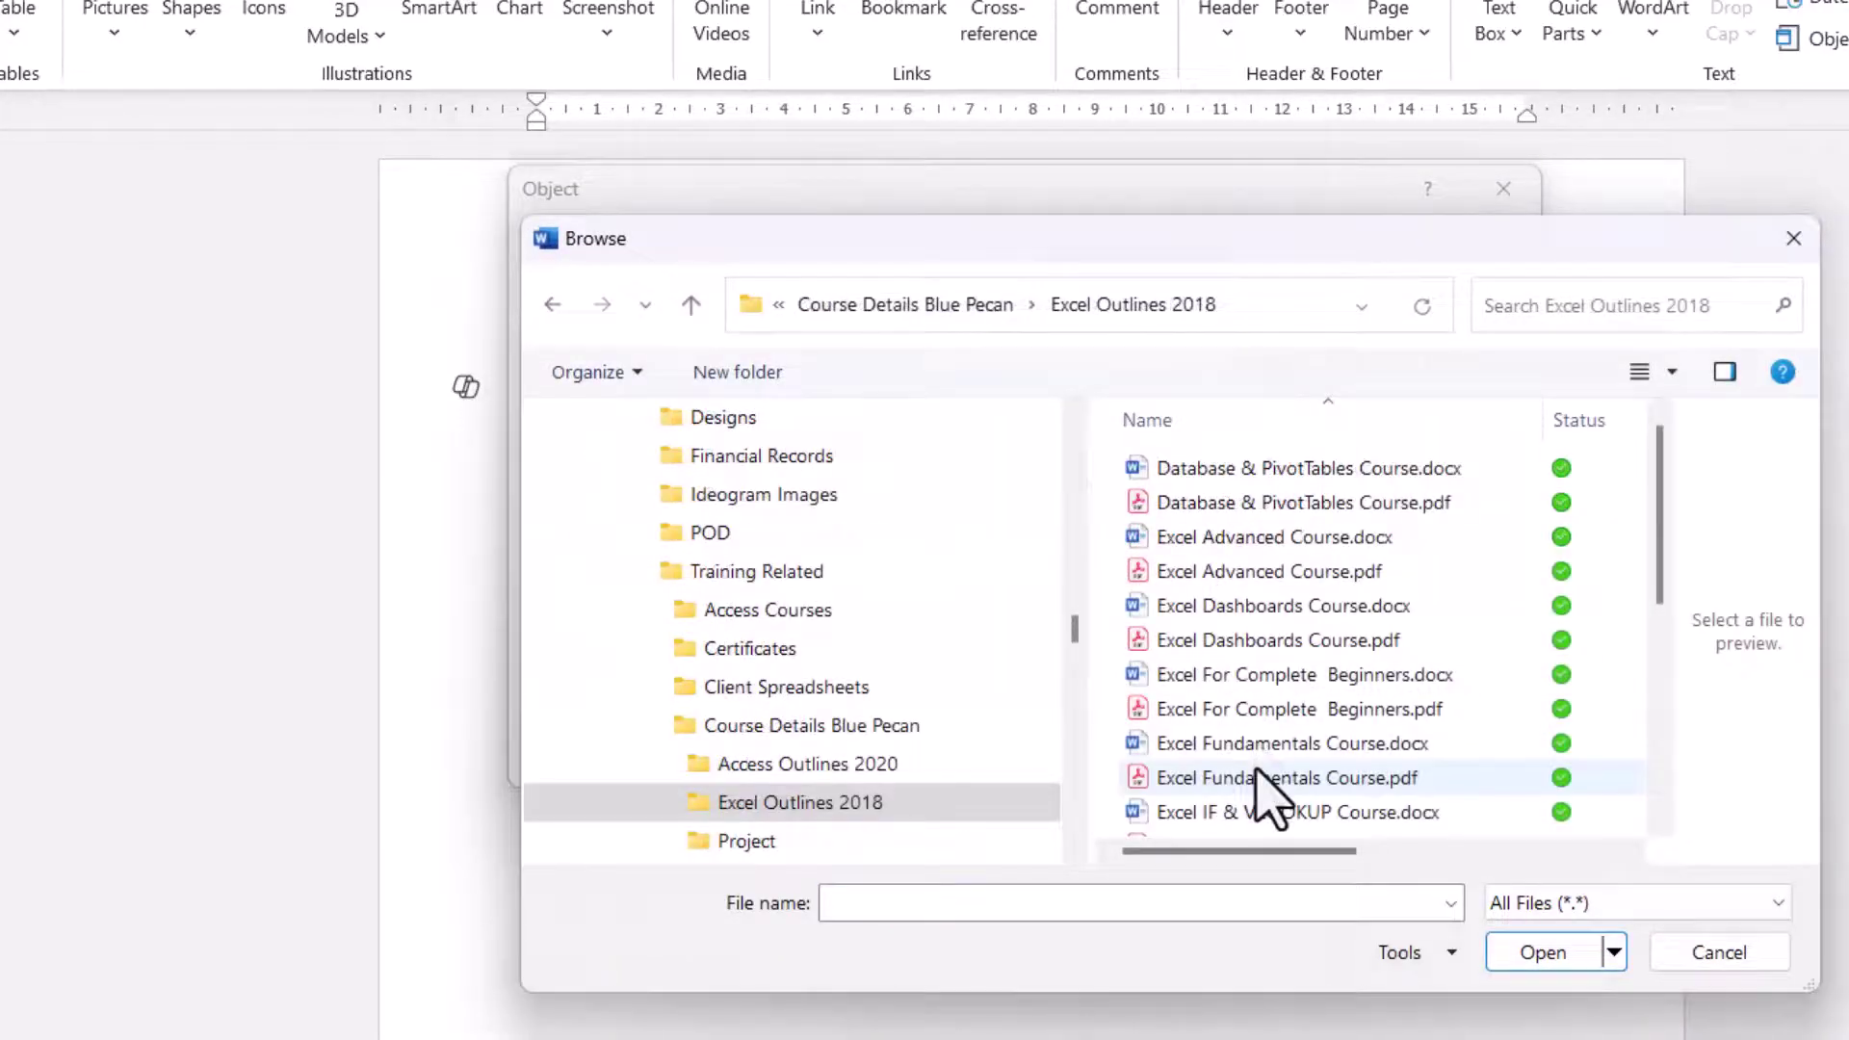
left_click(1254, 777)
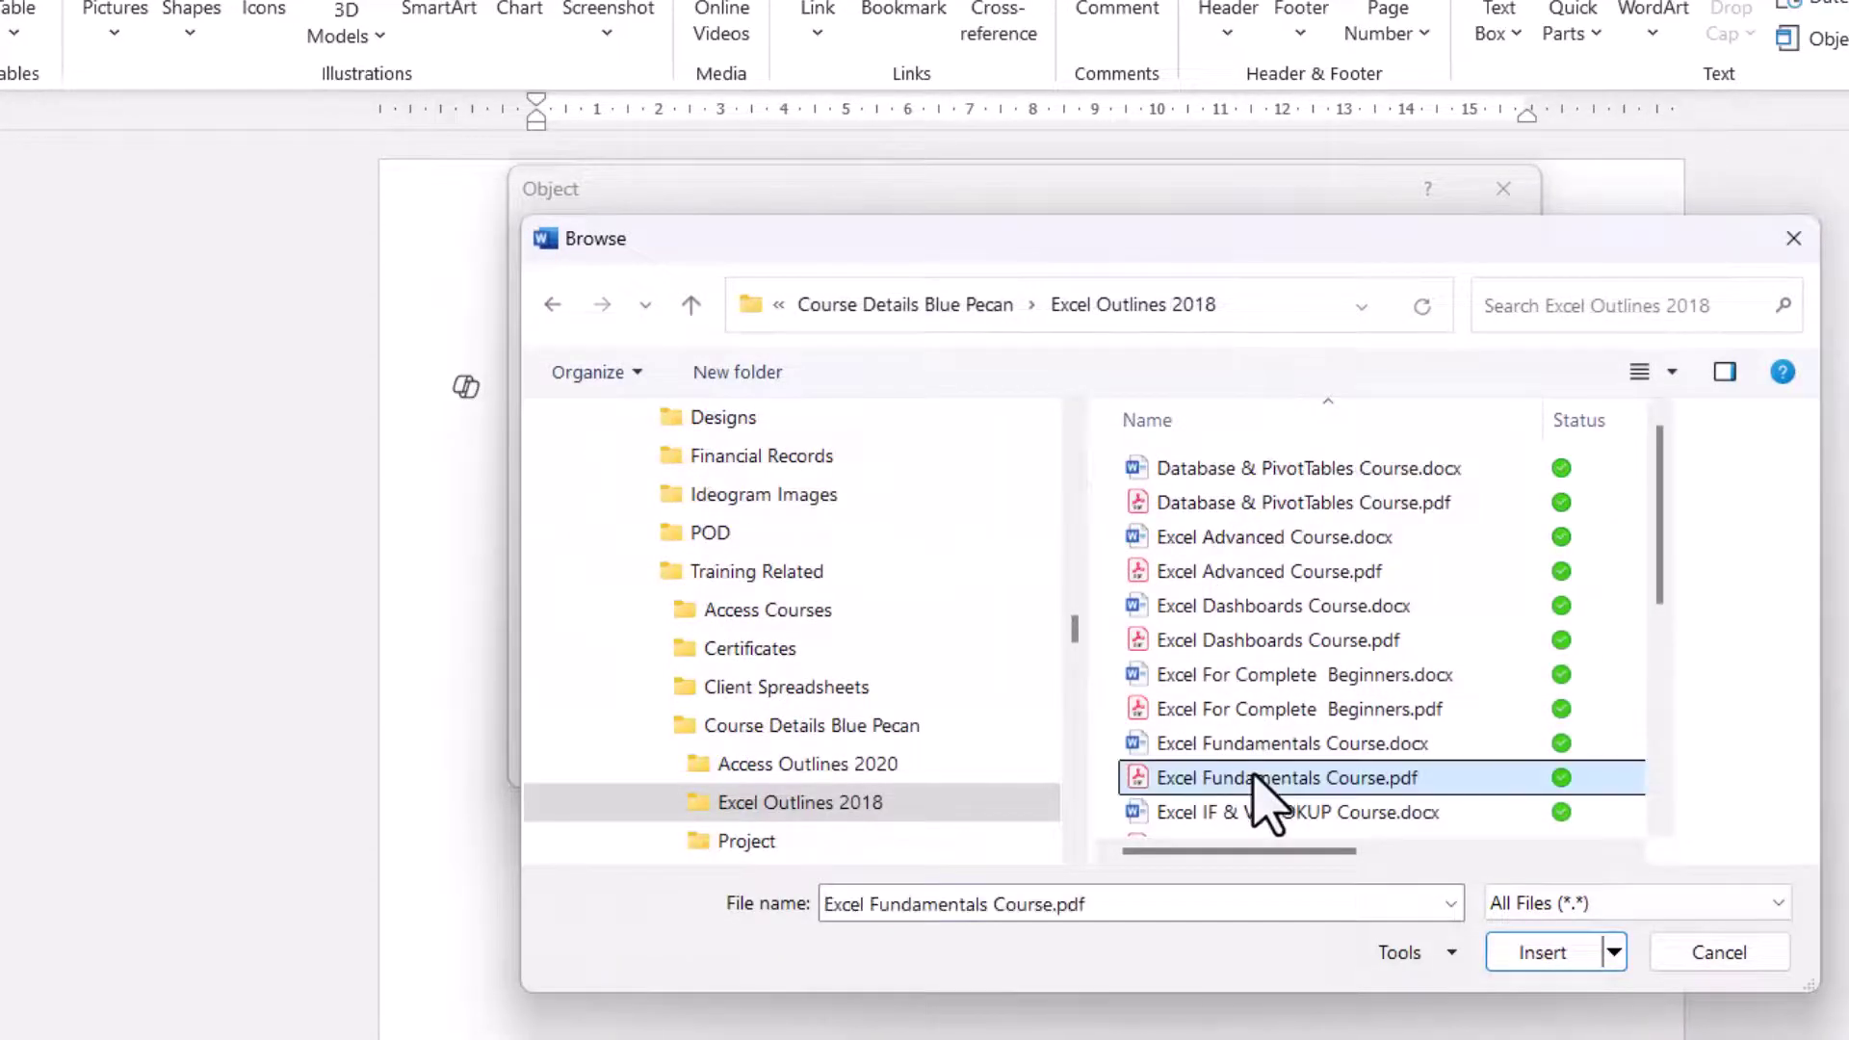
left_click(1542, 952)
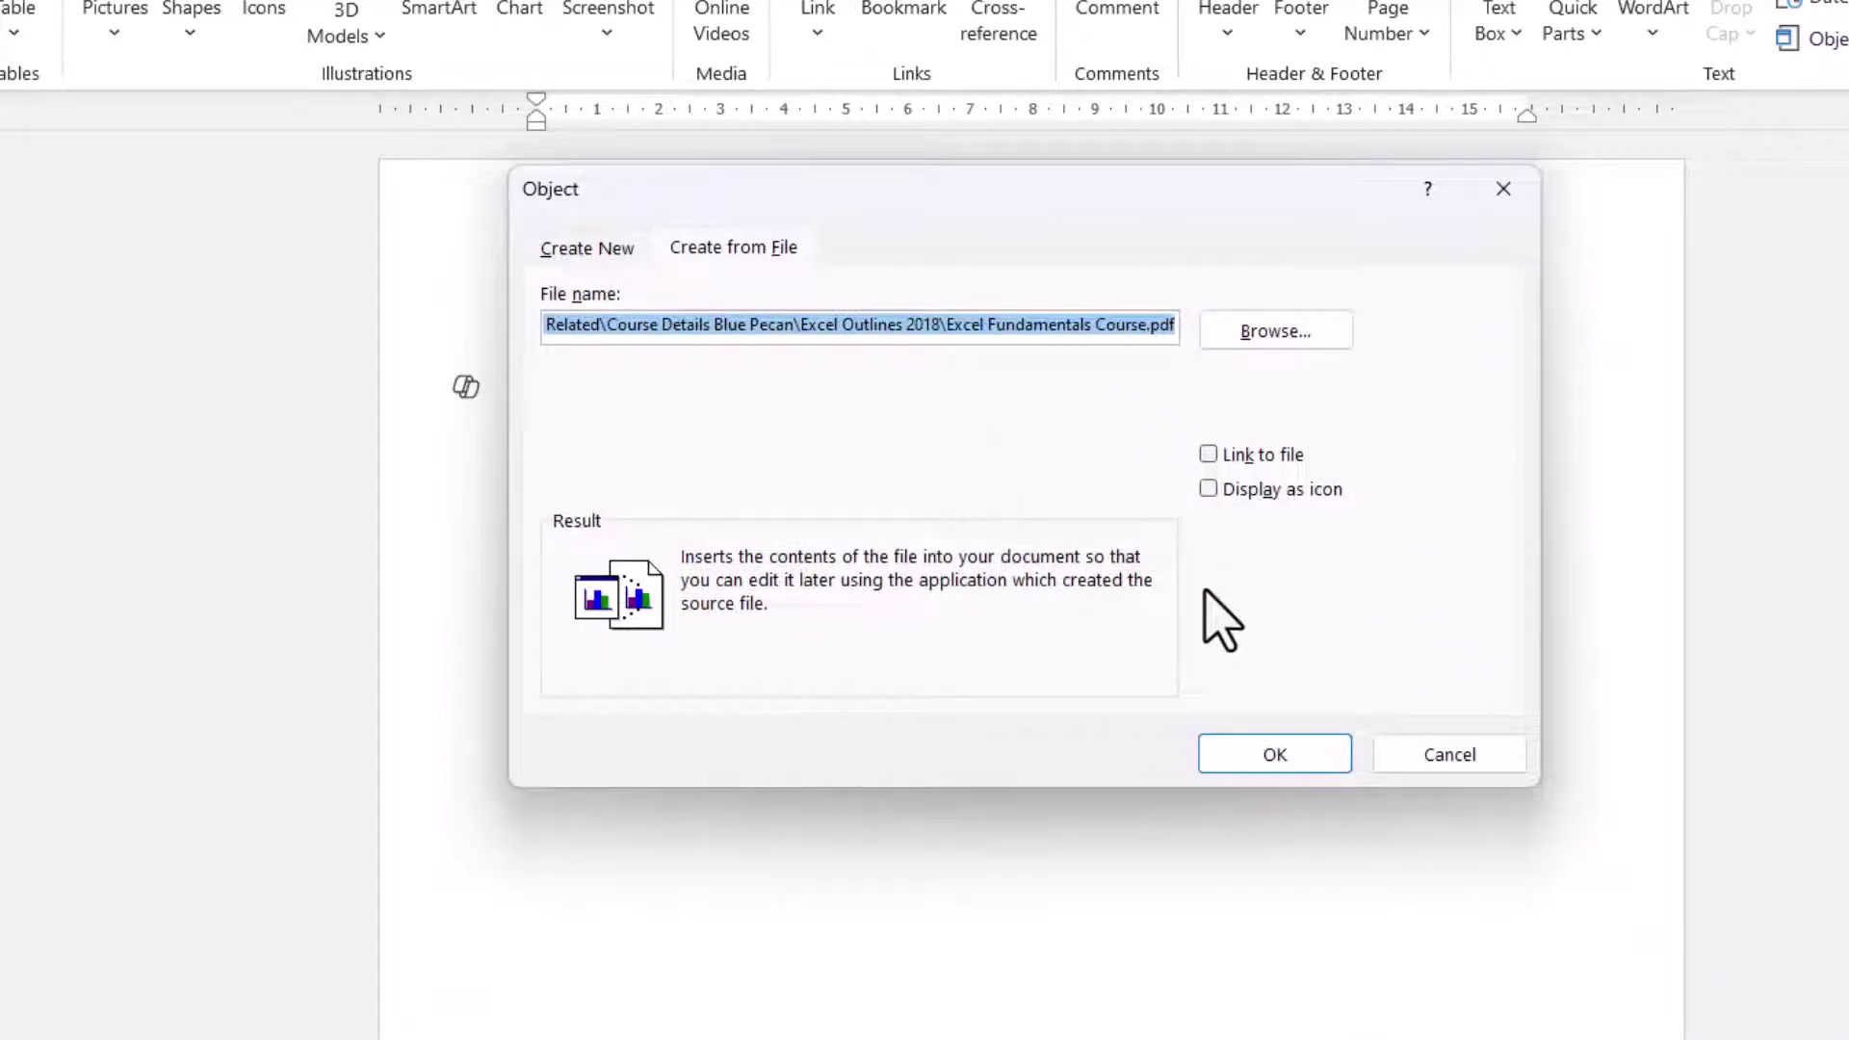
Step: Embed the PDF displayed as an icon with its caption shortened to 'Excel Fundamentals'
left_click(1209, 489)
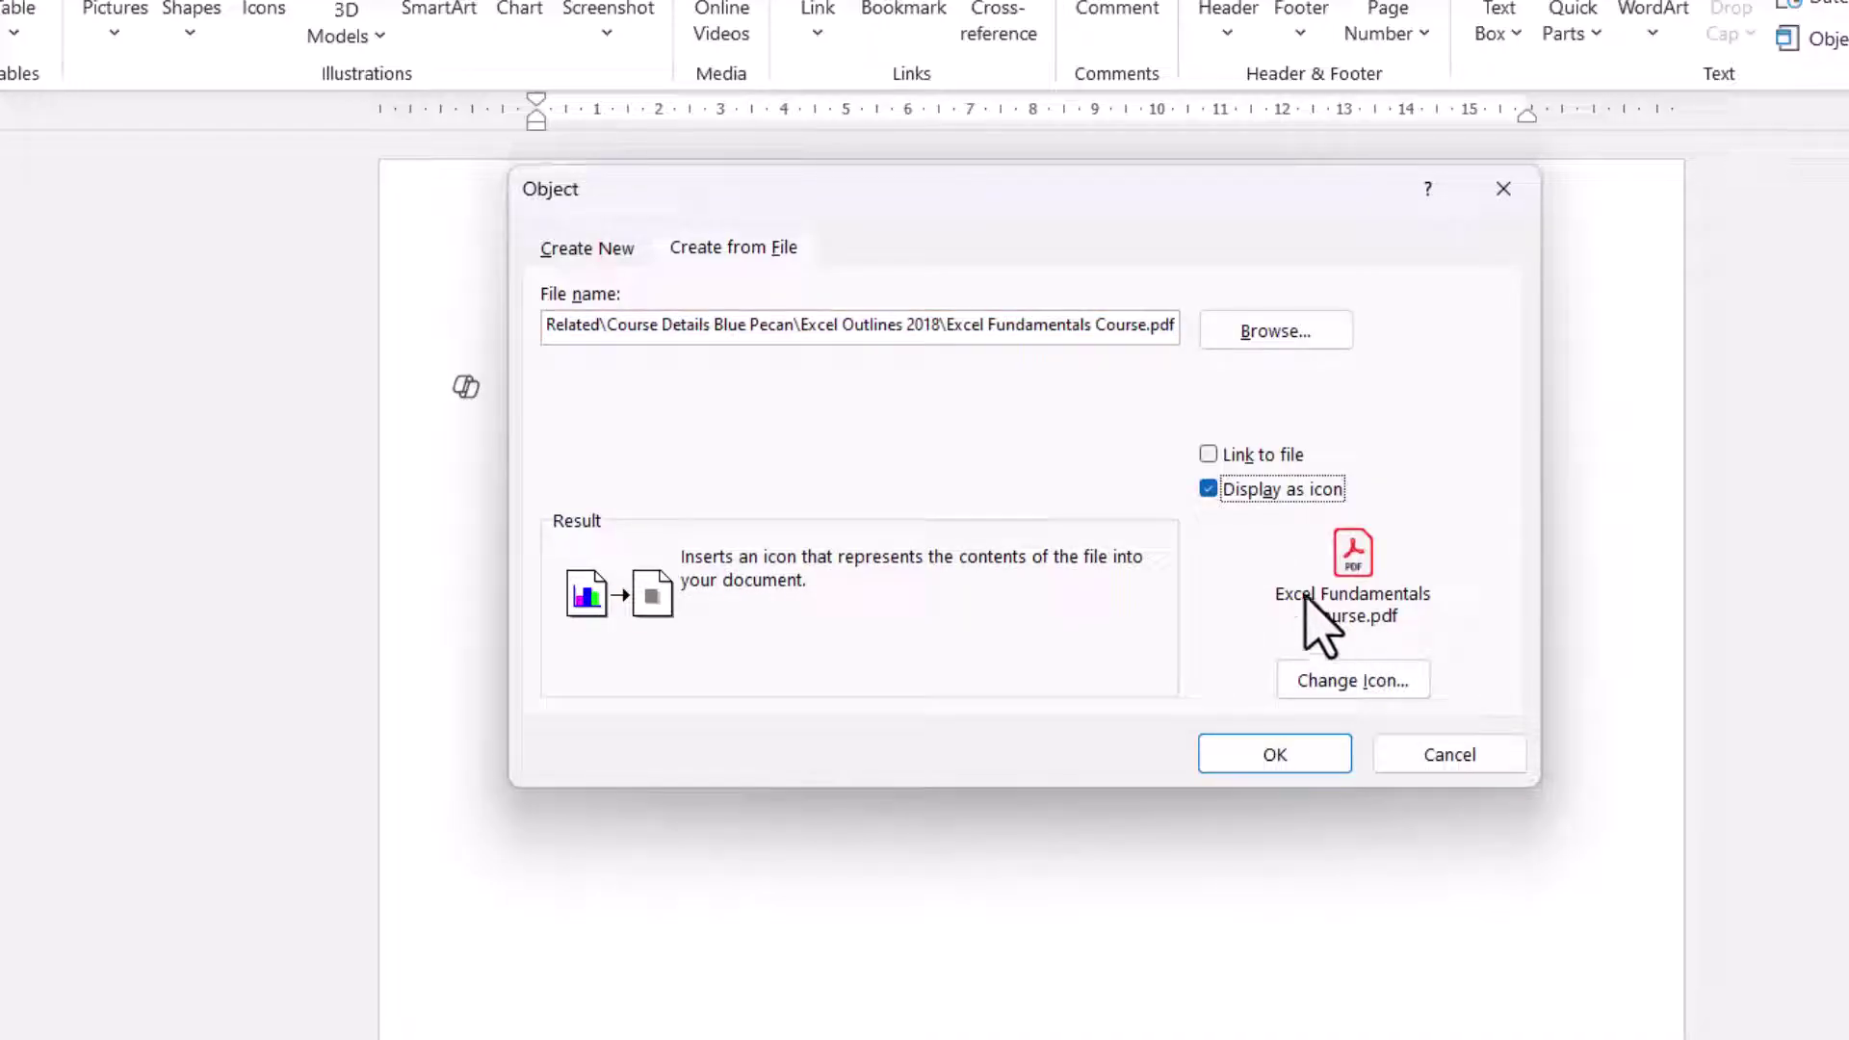
left_click(1357, 681)
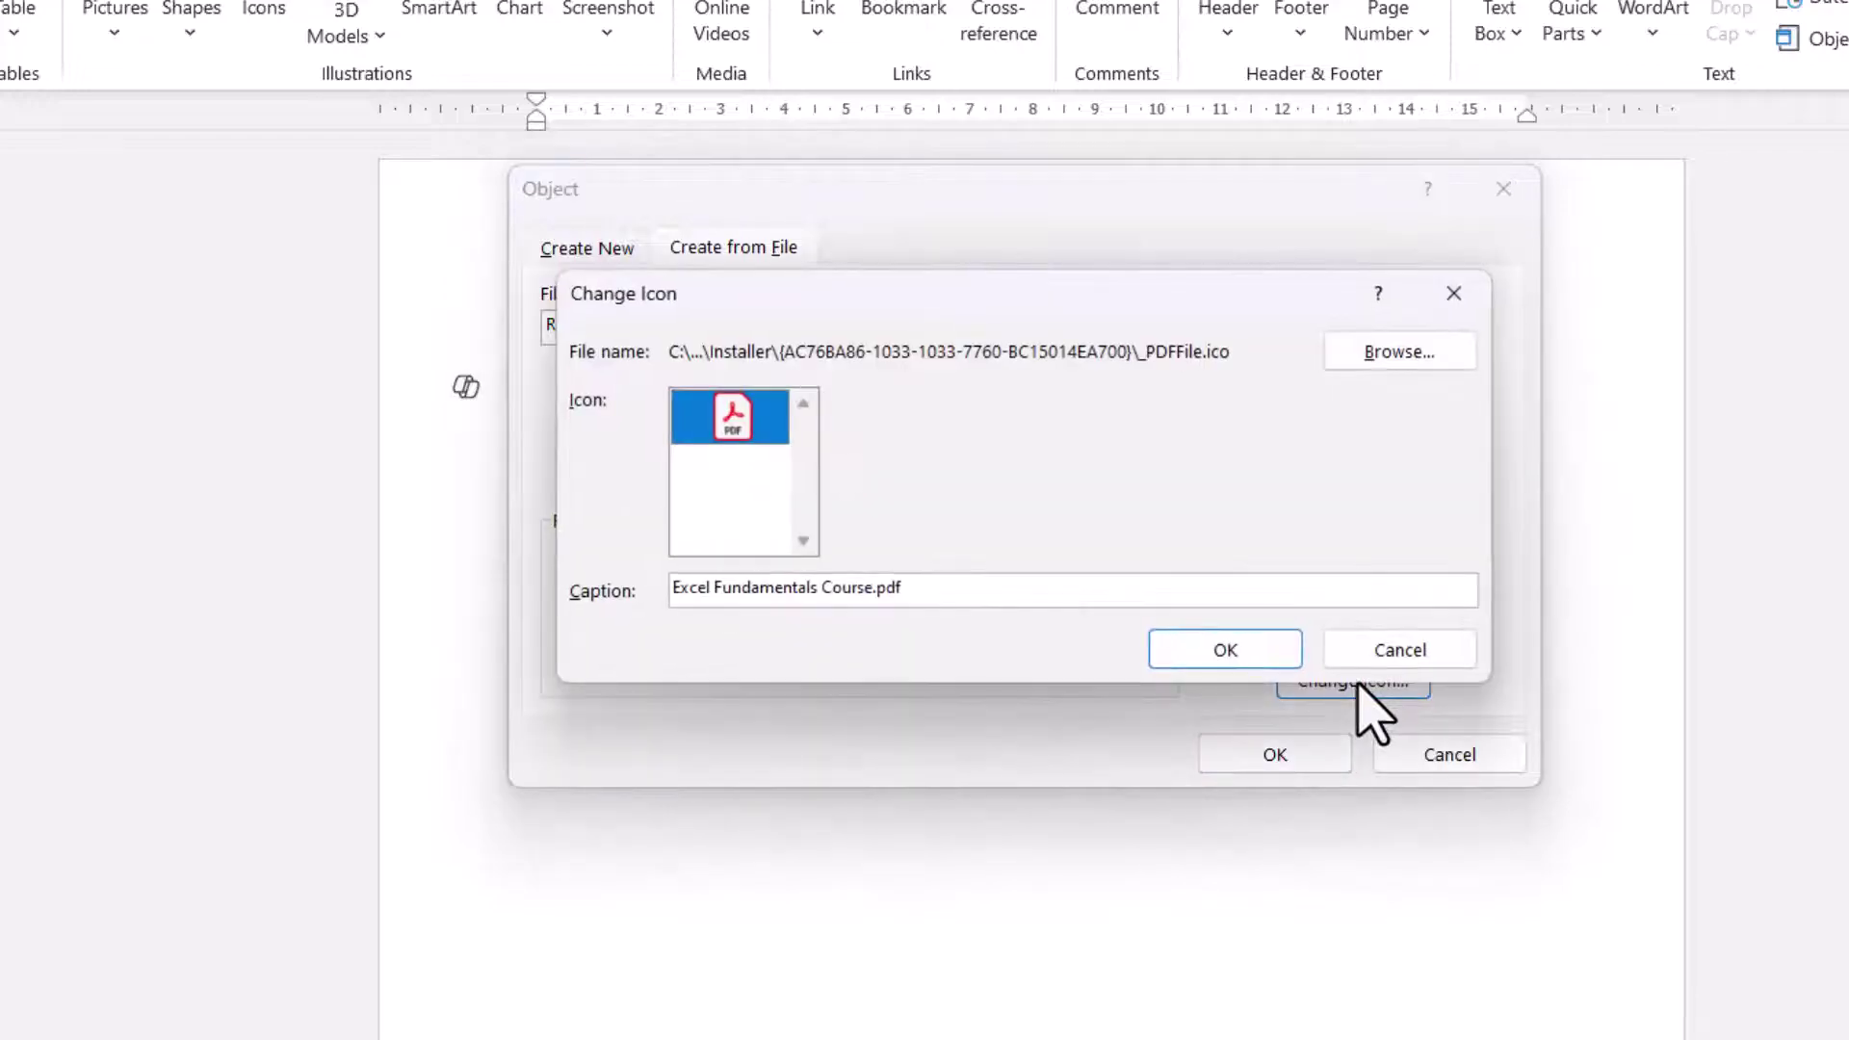
left_click(874, 588)
key("BackSpace")
key("BackSpace")
key("BackSpace")
key("BackSpace")
key("BackSpace")
key("BackSpace")
key("BackSpace")
key("BackSpace")
type(".")
left_click(887, 597)
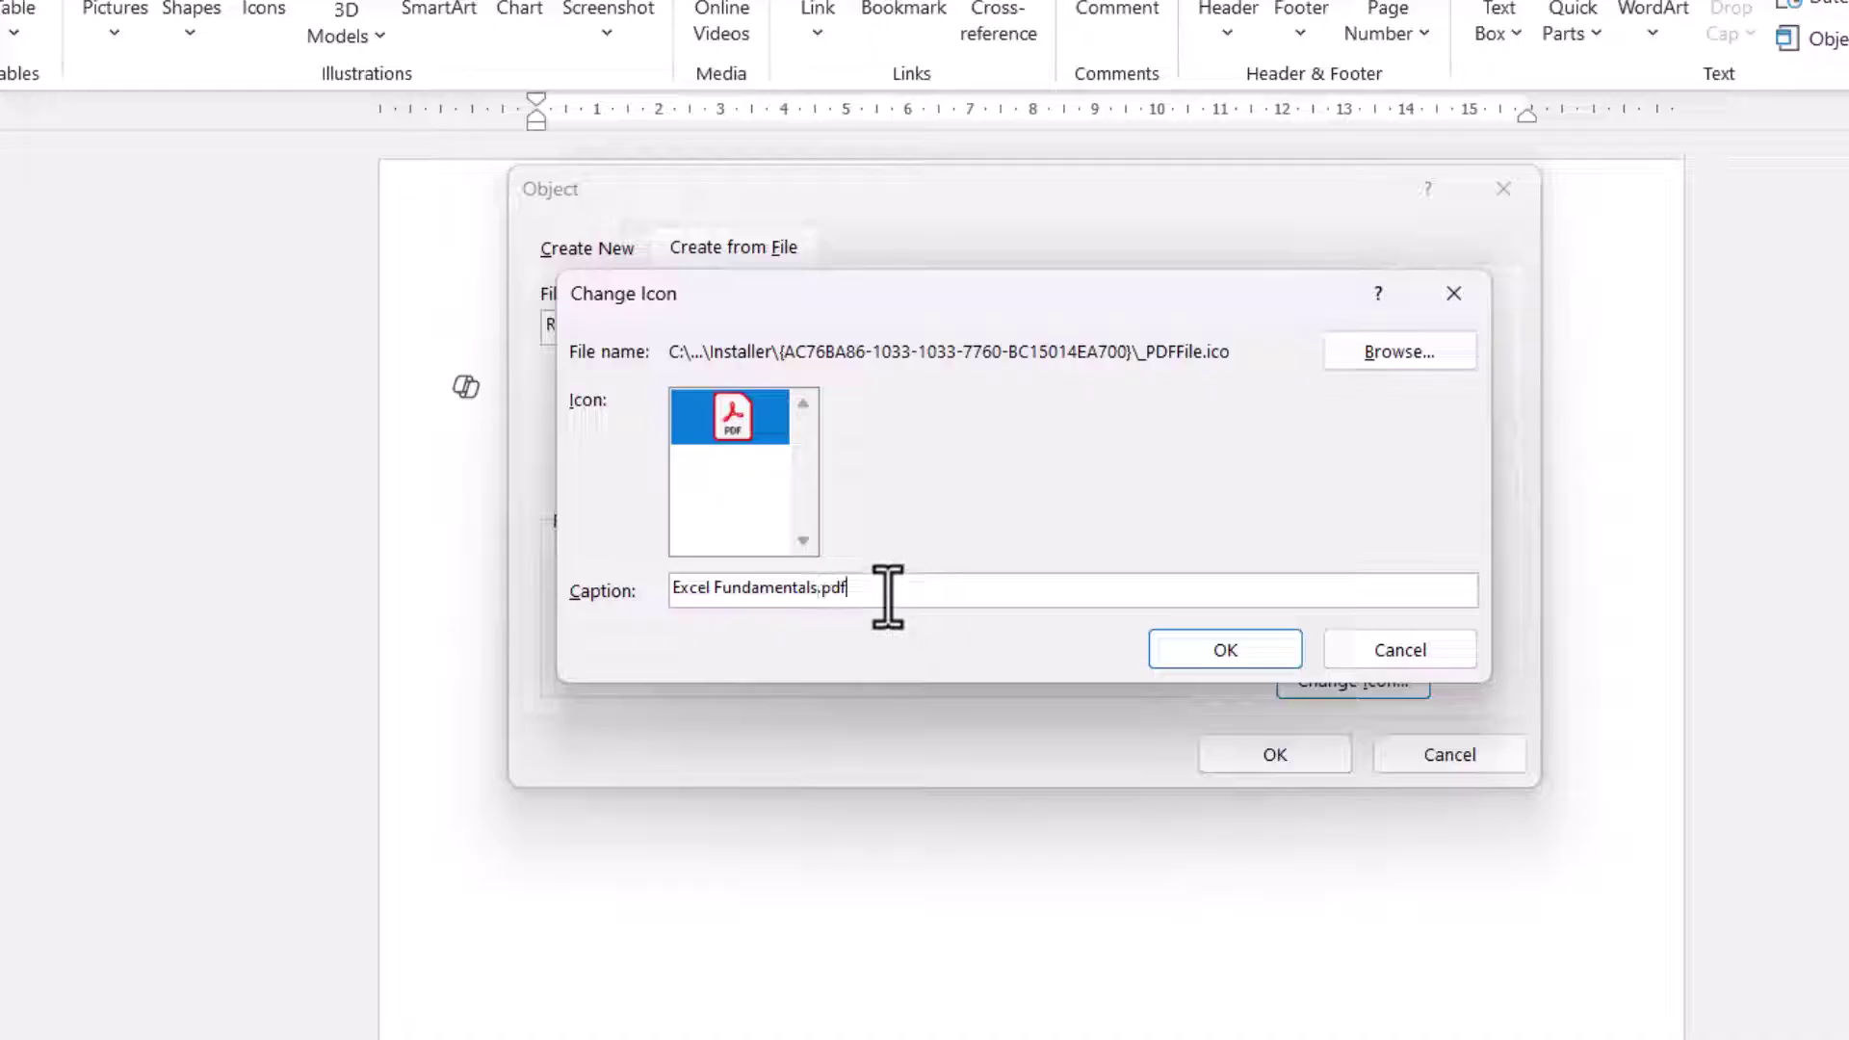
key("BackSpace")
key("BackSpace")
key("BackSpace")
key("BackSpace")
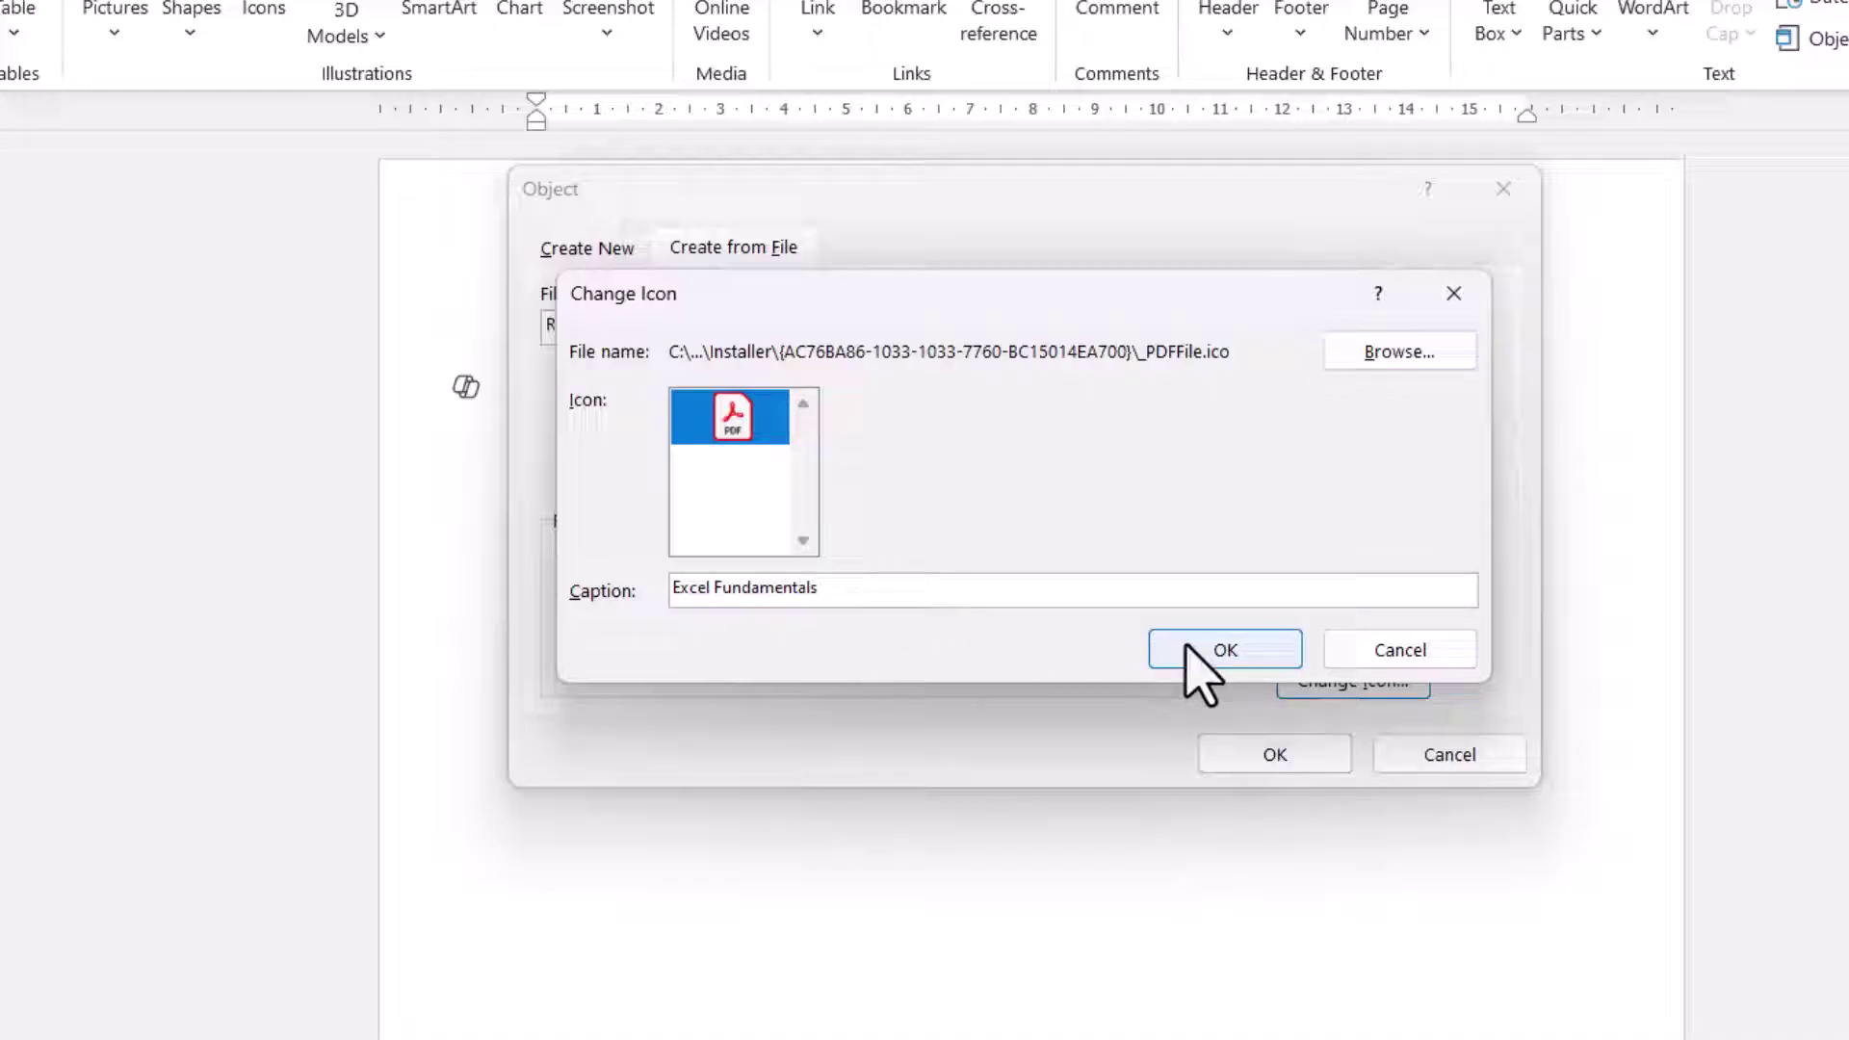
left_click(1194, 655)
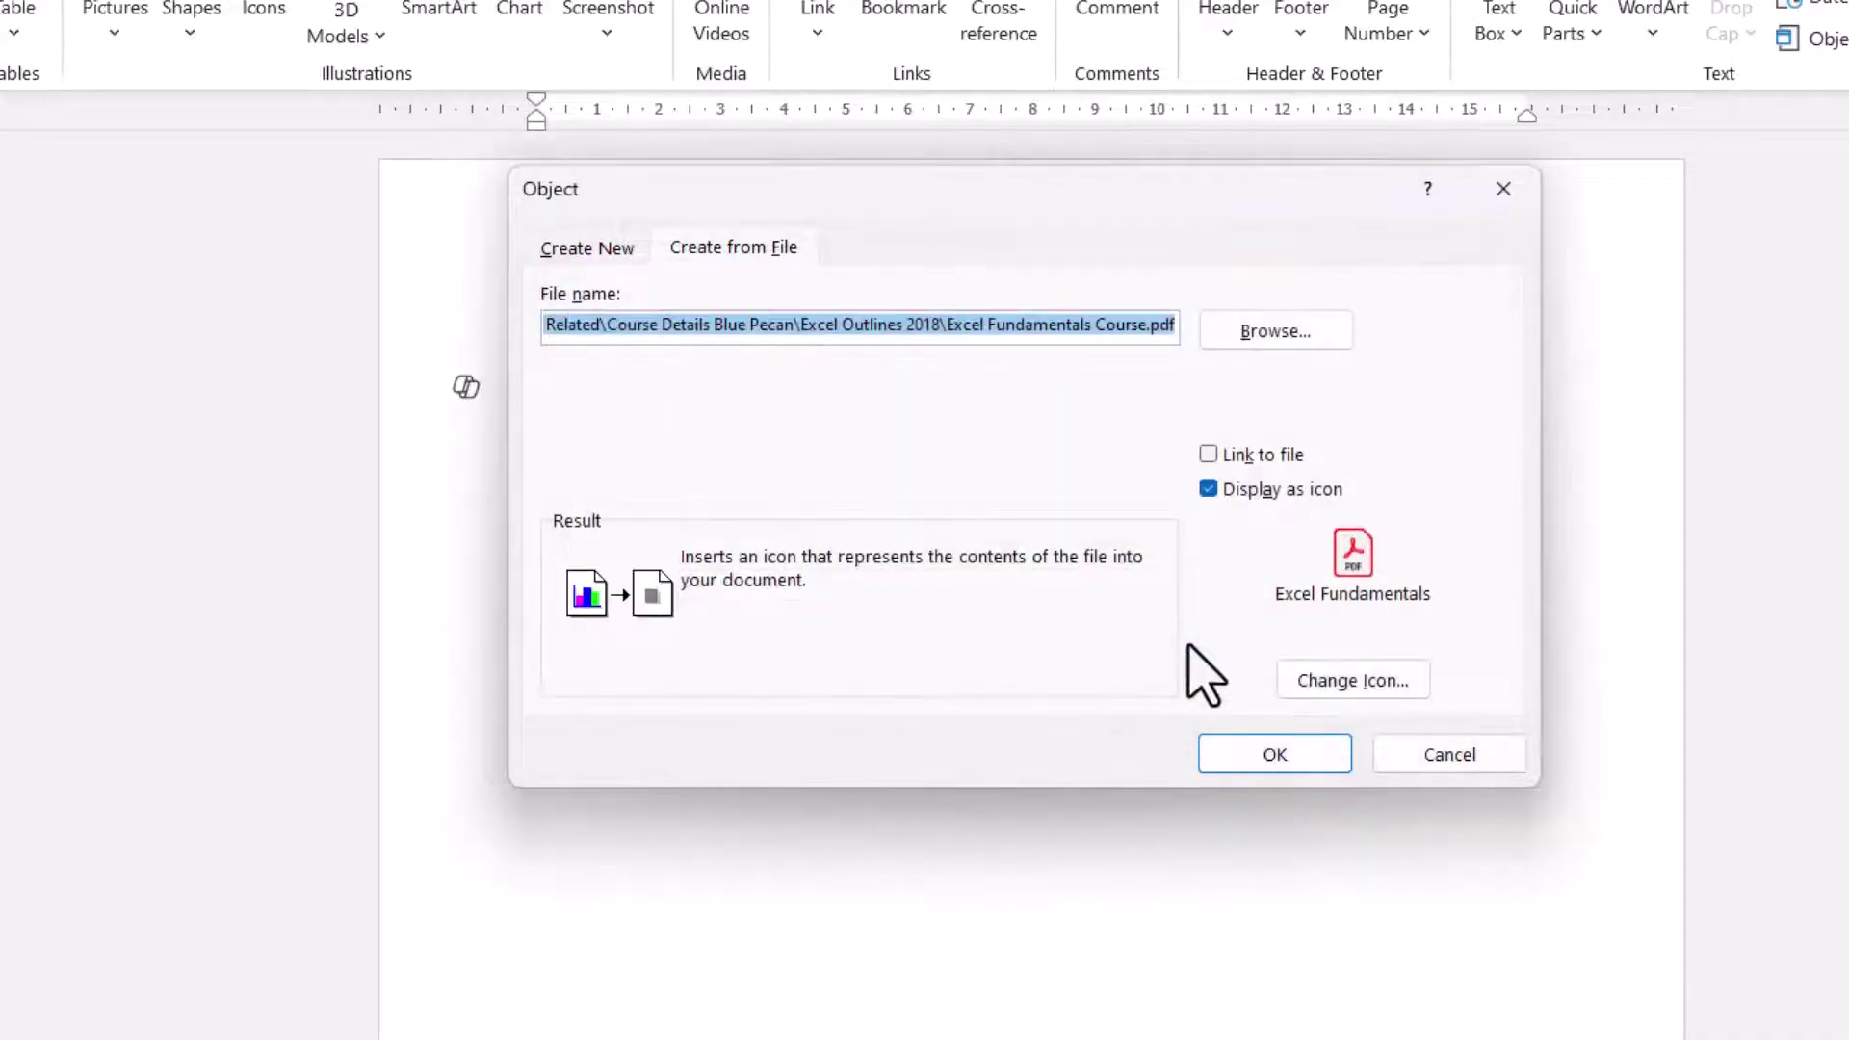
left_click(1267, 755)
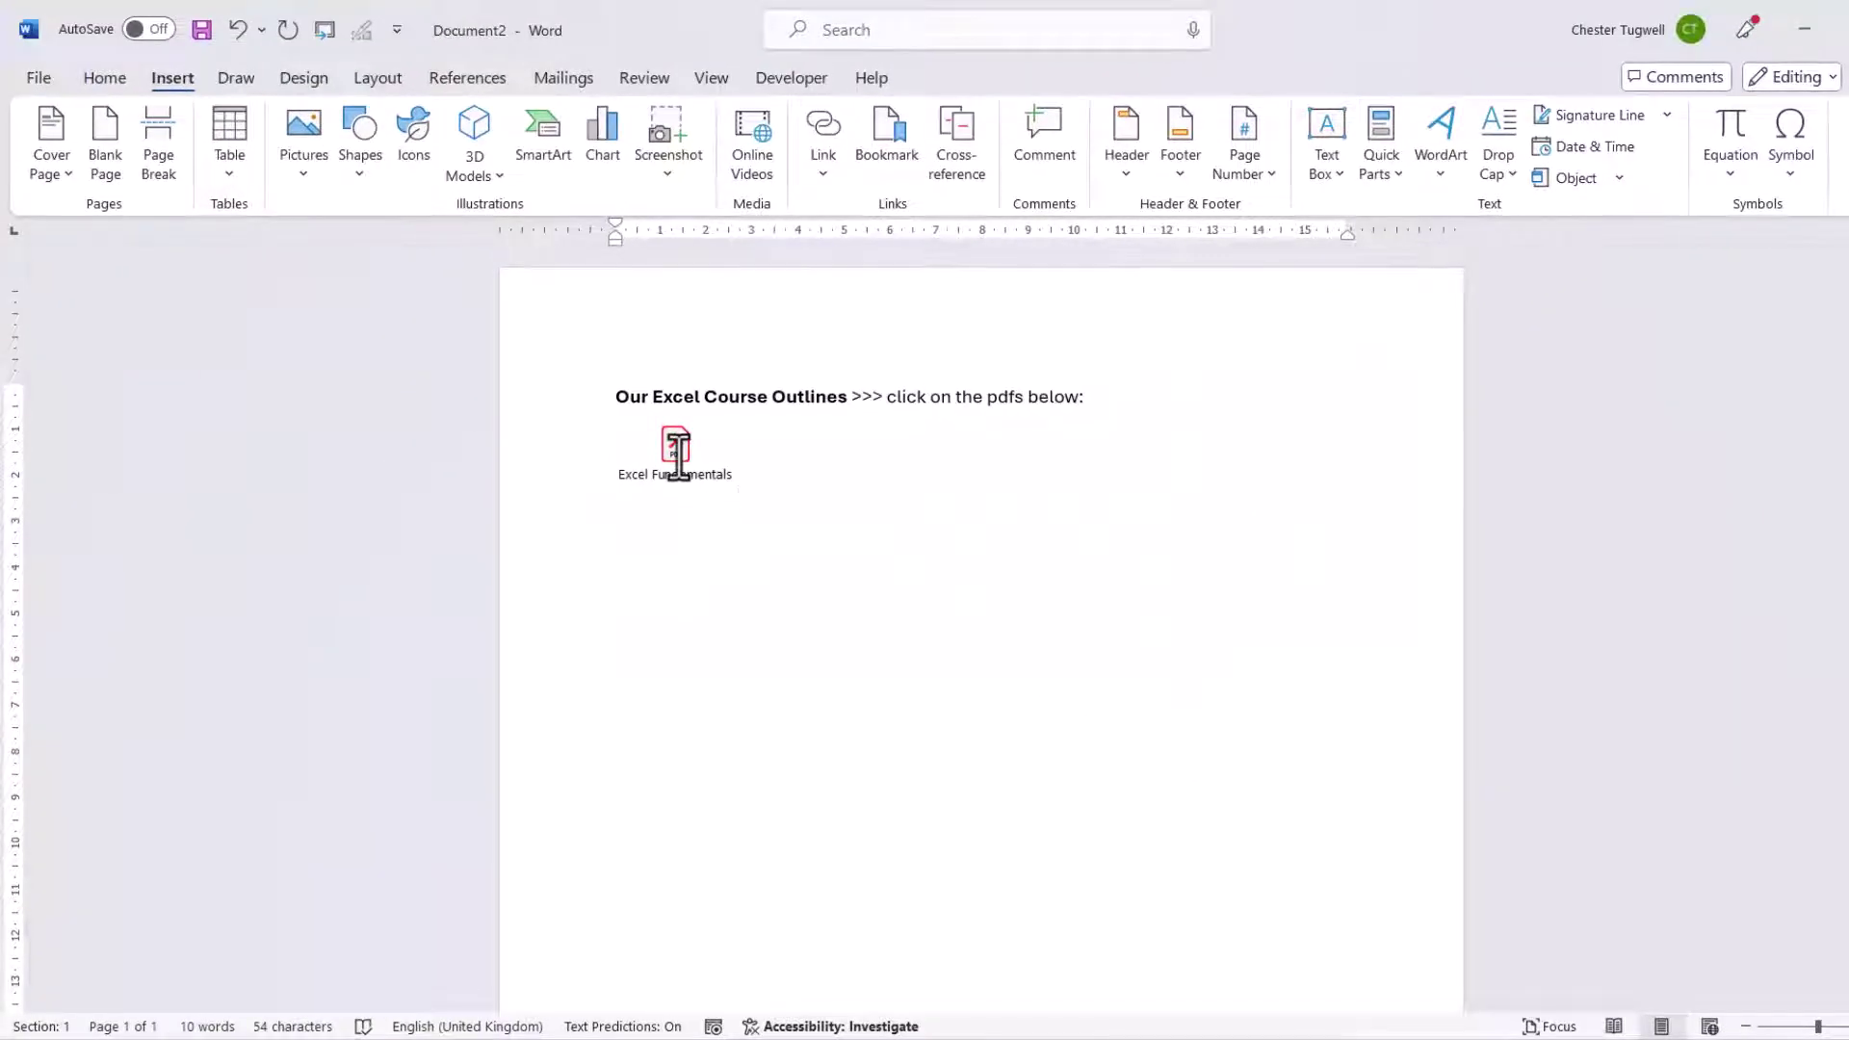
double_click(679, 455)
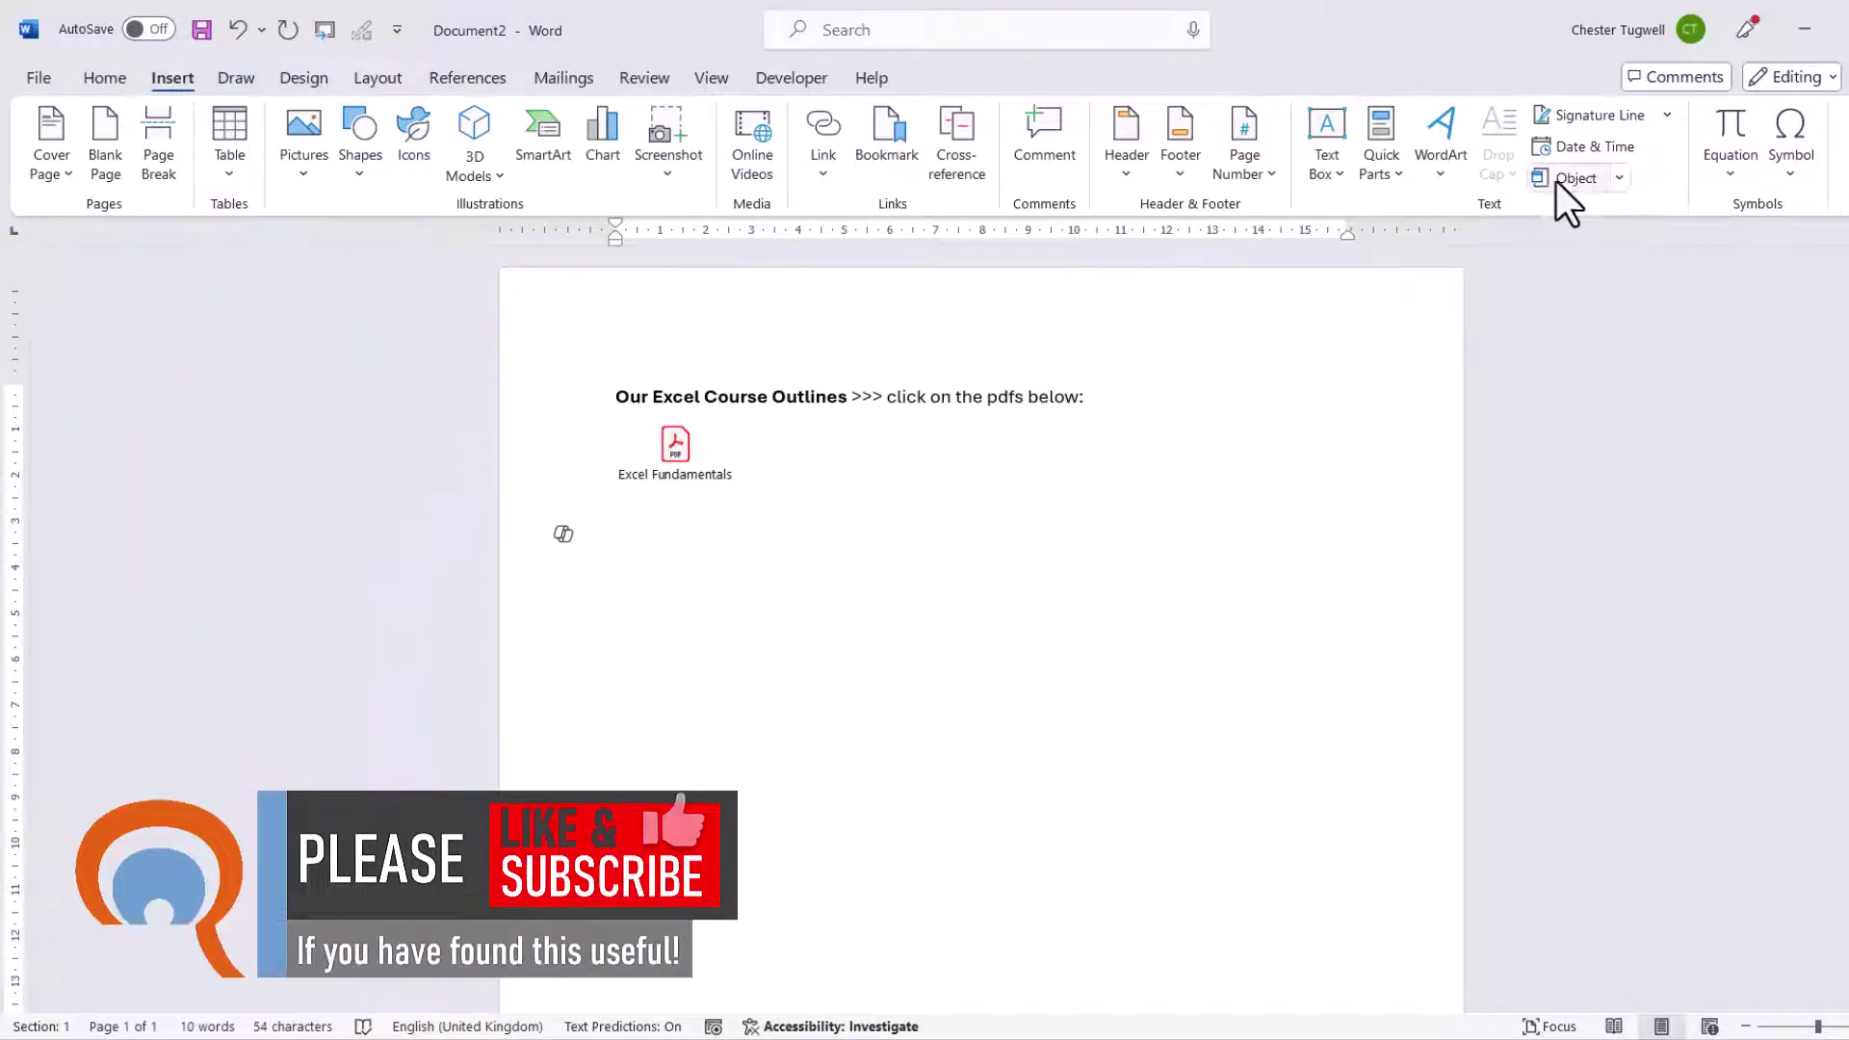
Step: Embed another copy of Excel Fundamentals Course.pdf showing its first page as a preview
left_click(1620, 179)
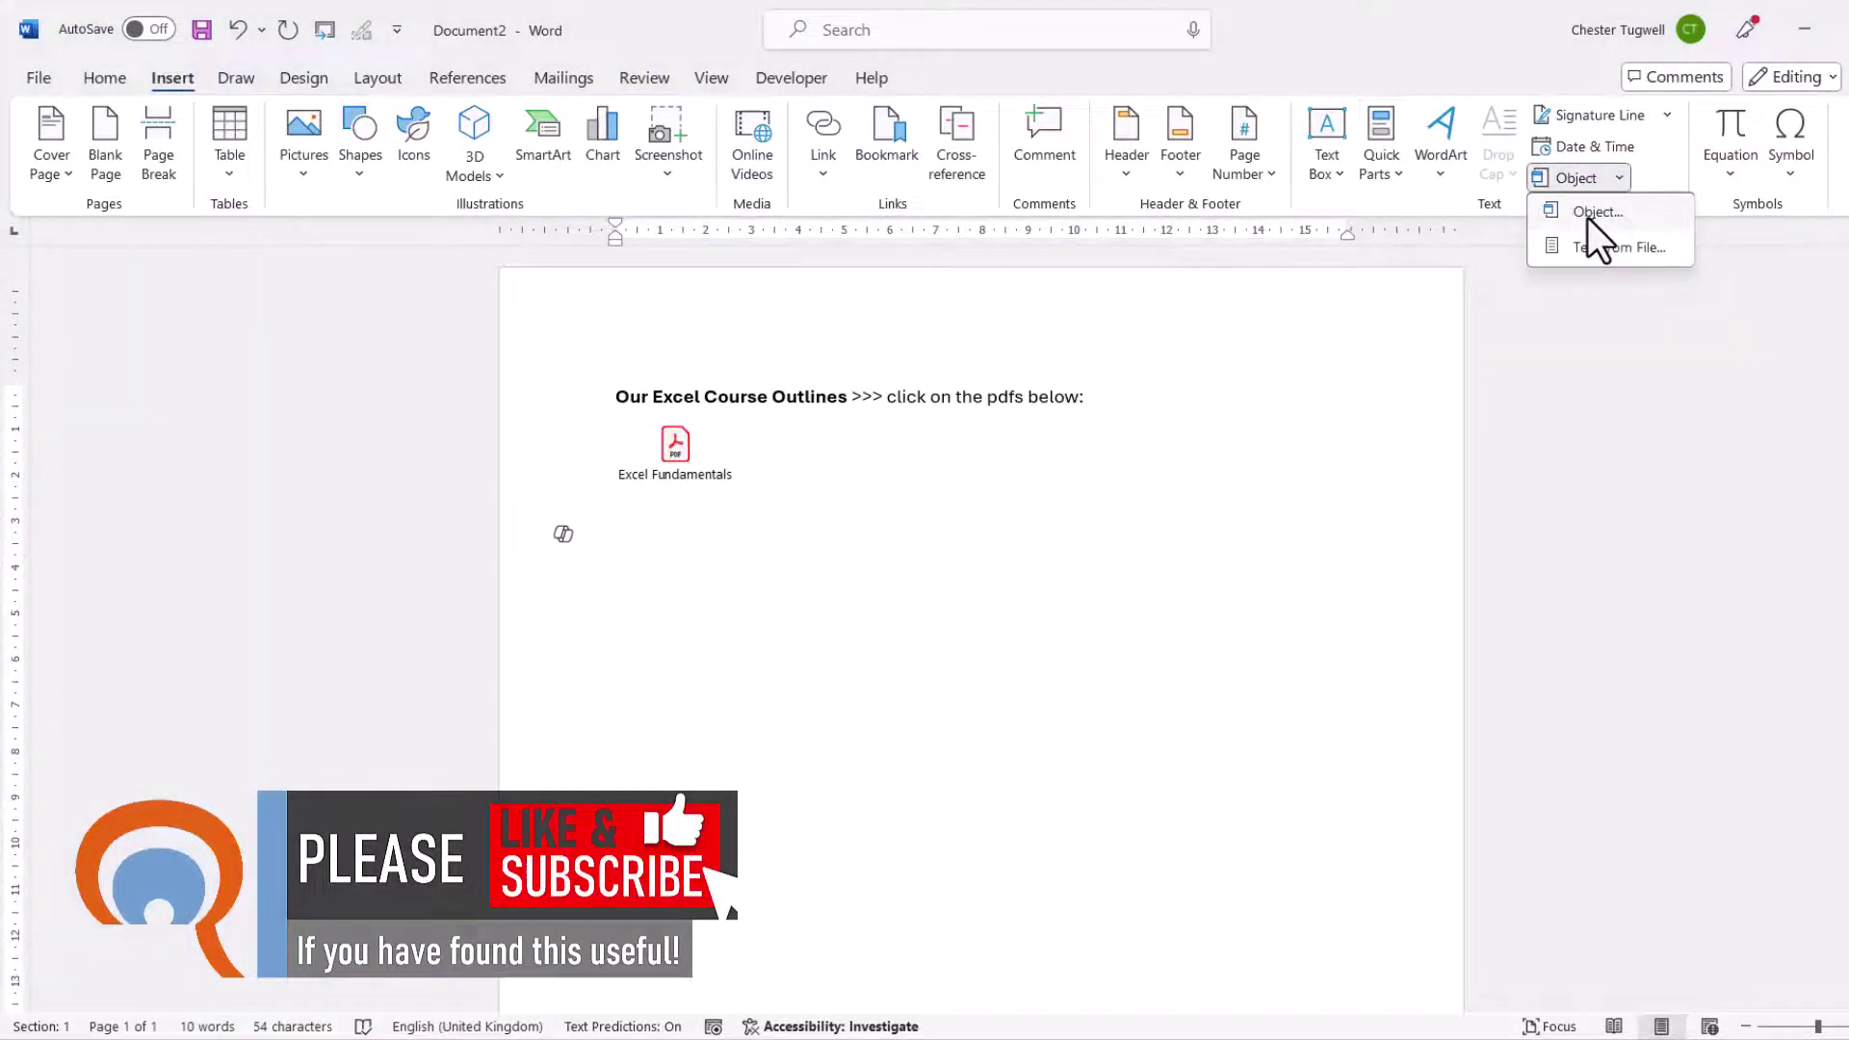
left_click(1587, 216)
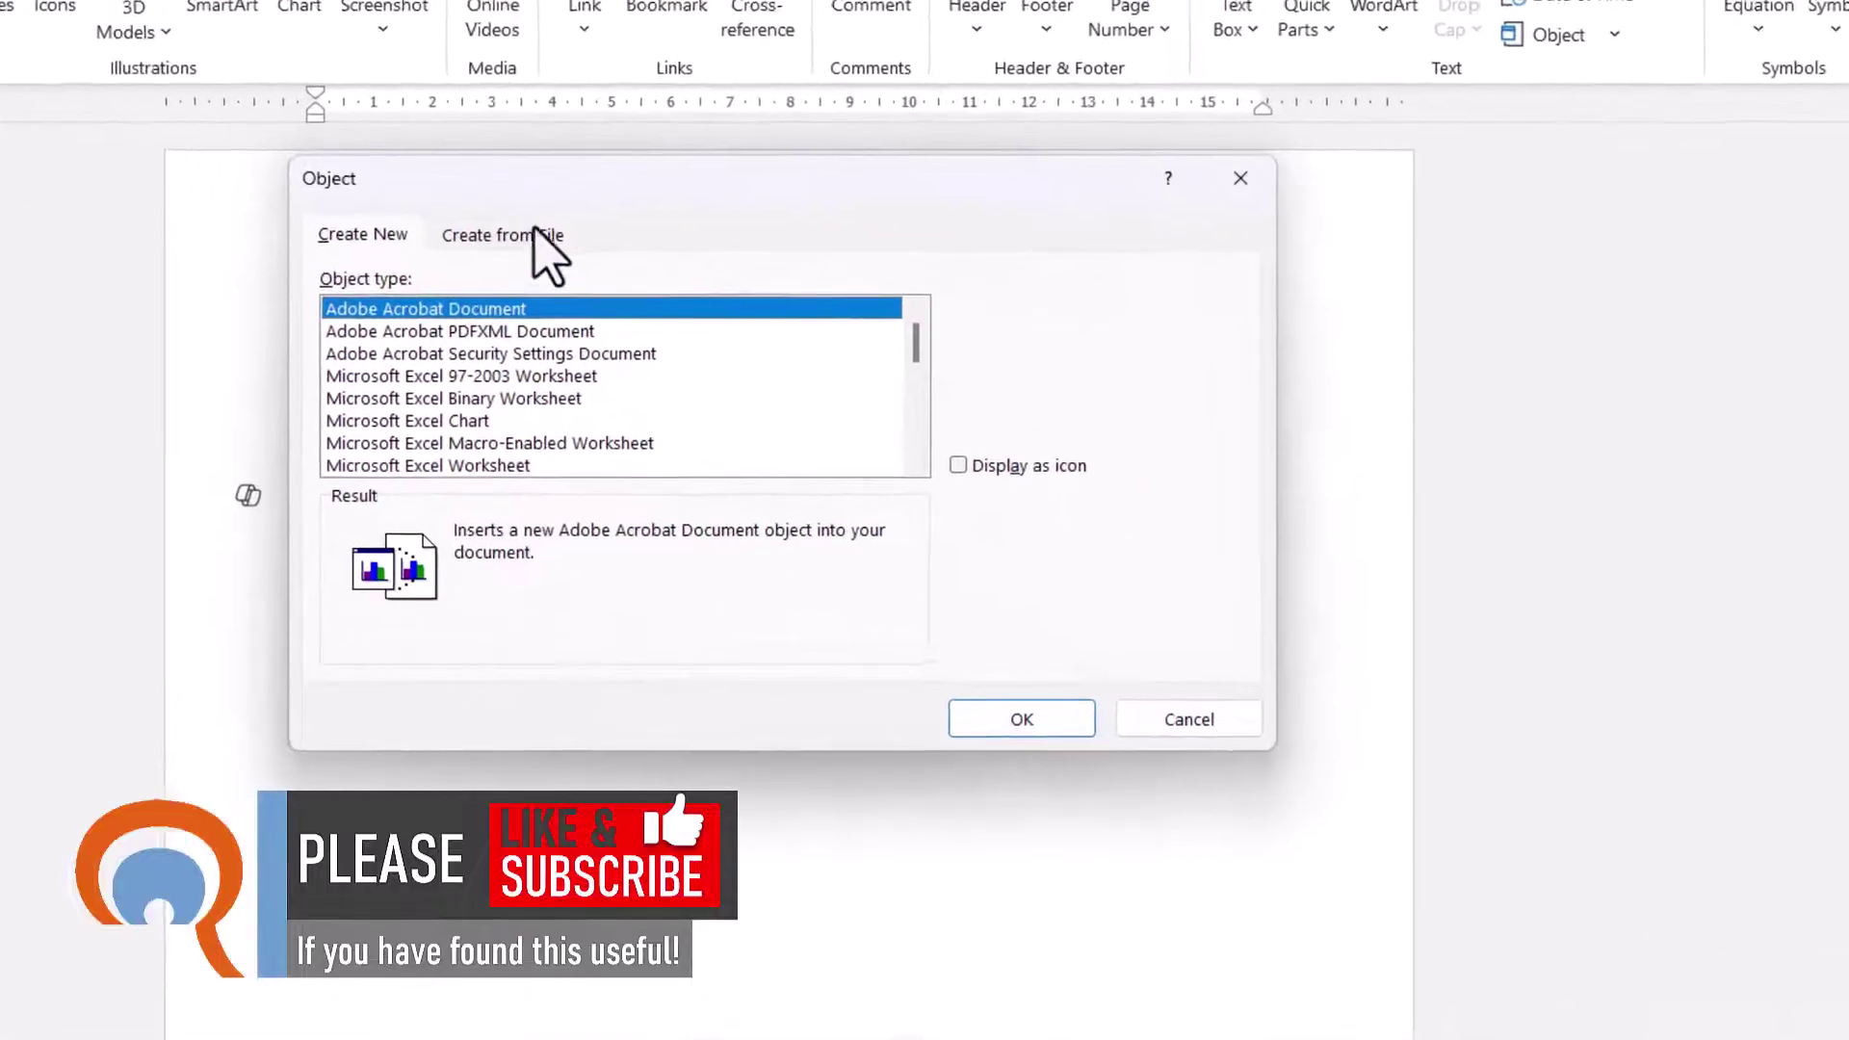
left_click(645, 295)
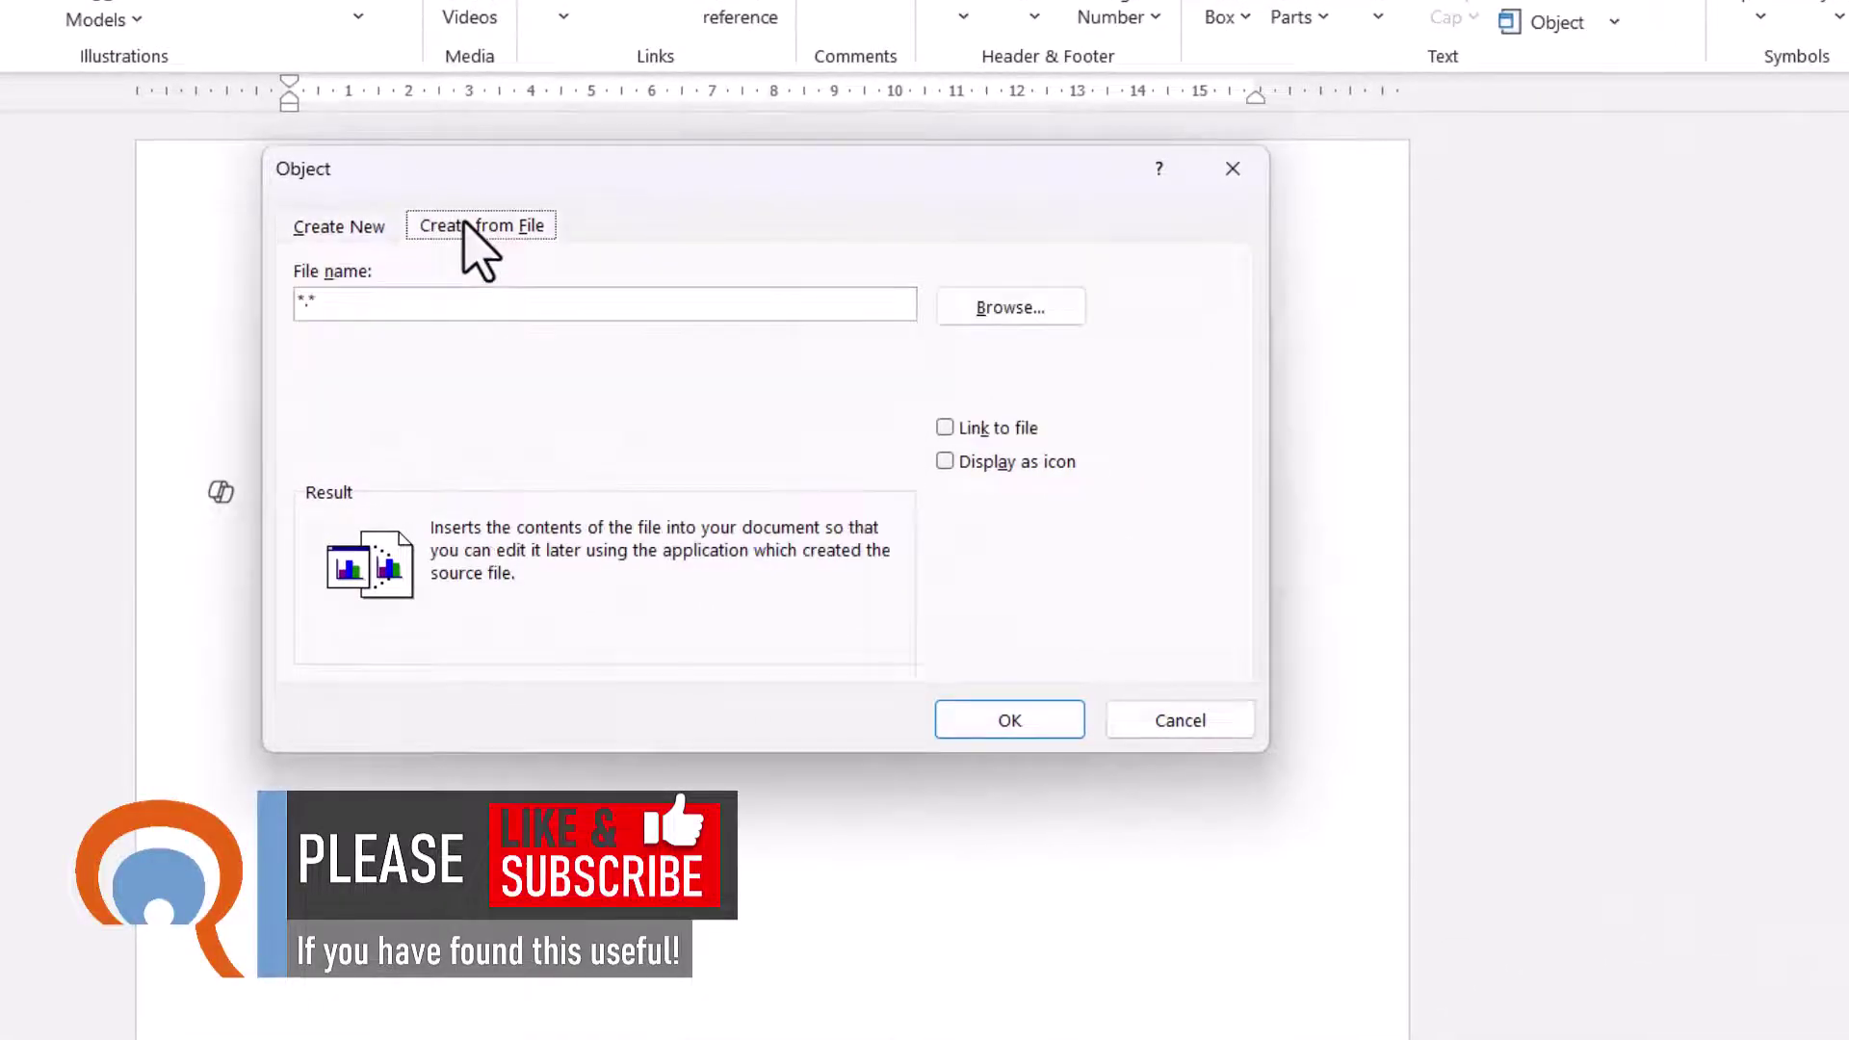
left_click(983, 310)
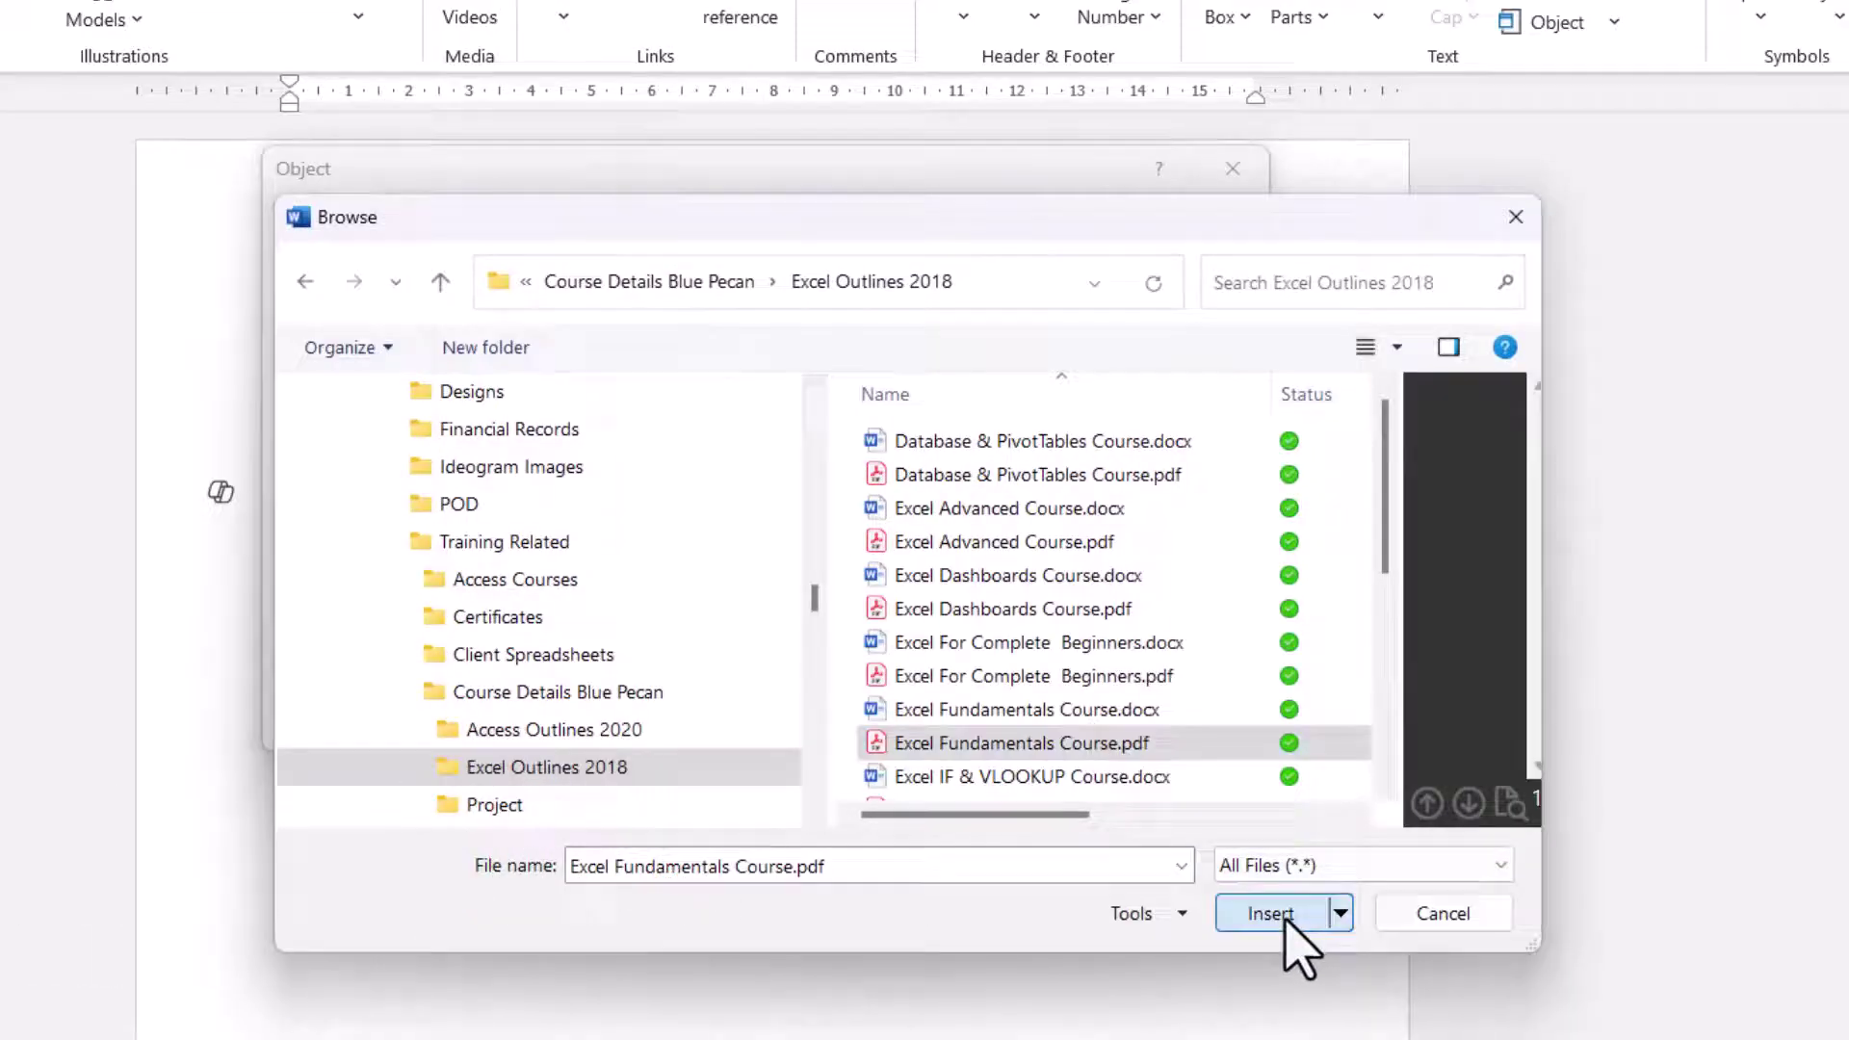
left_click(1269, 913)
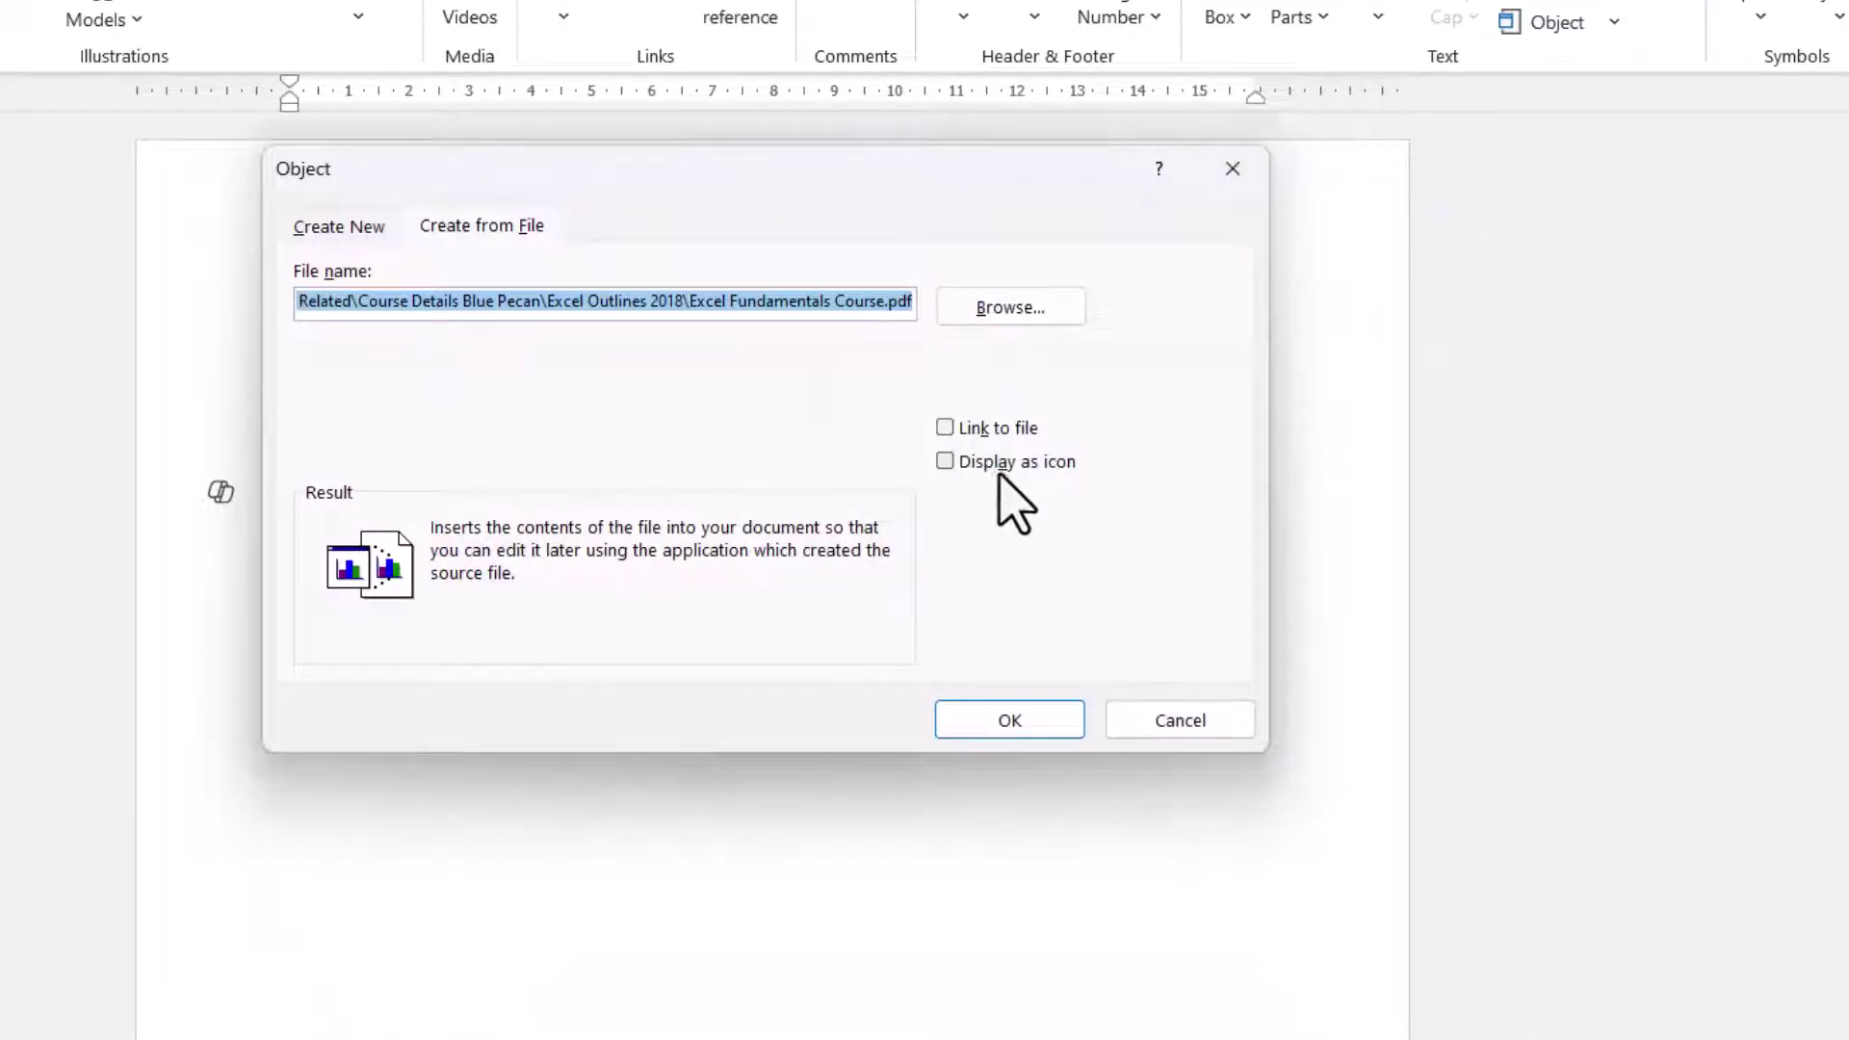
left_click(1023, 729)
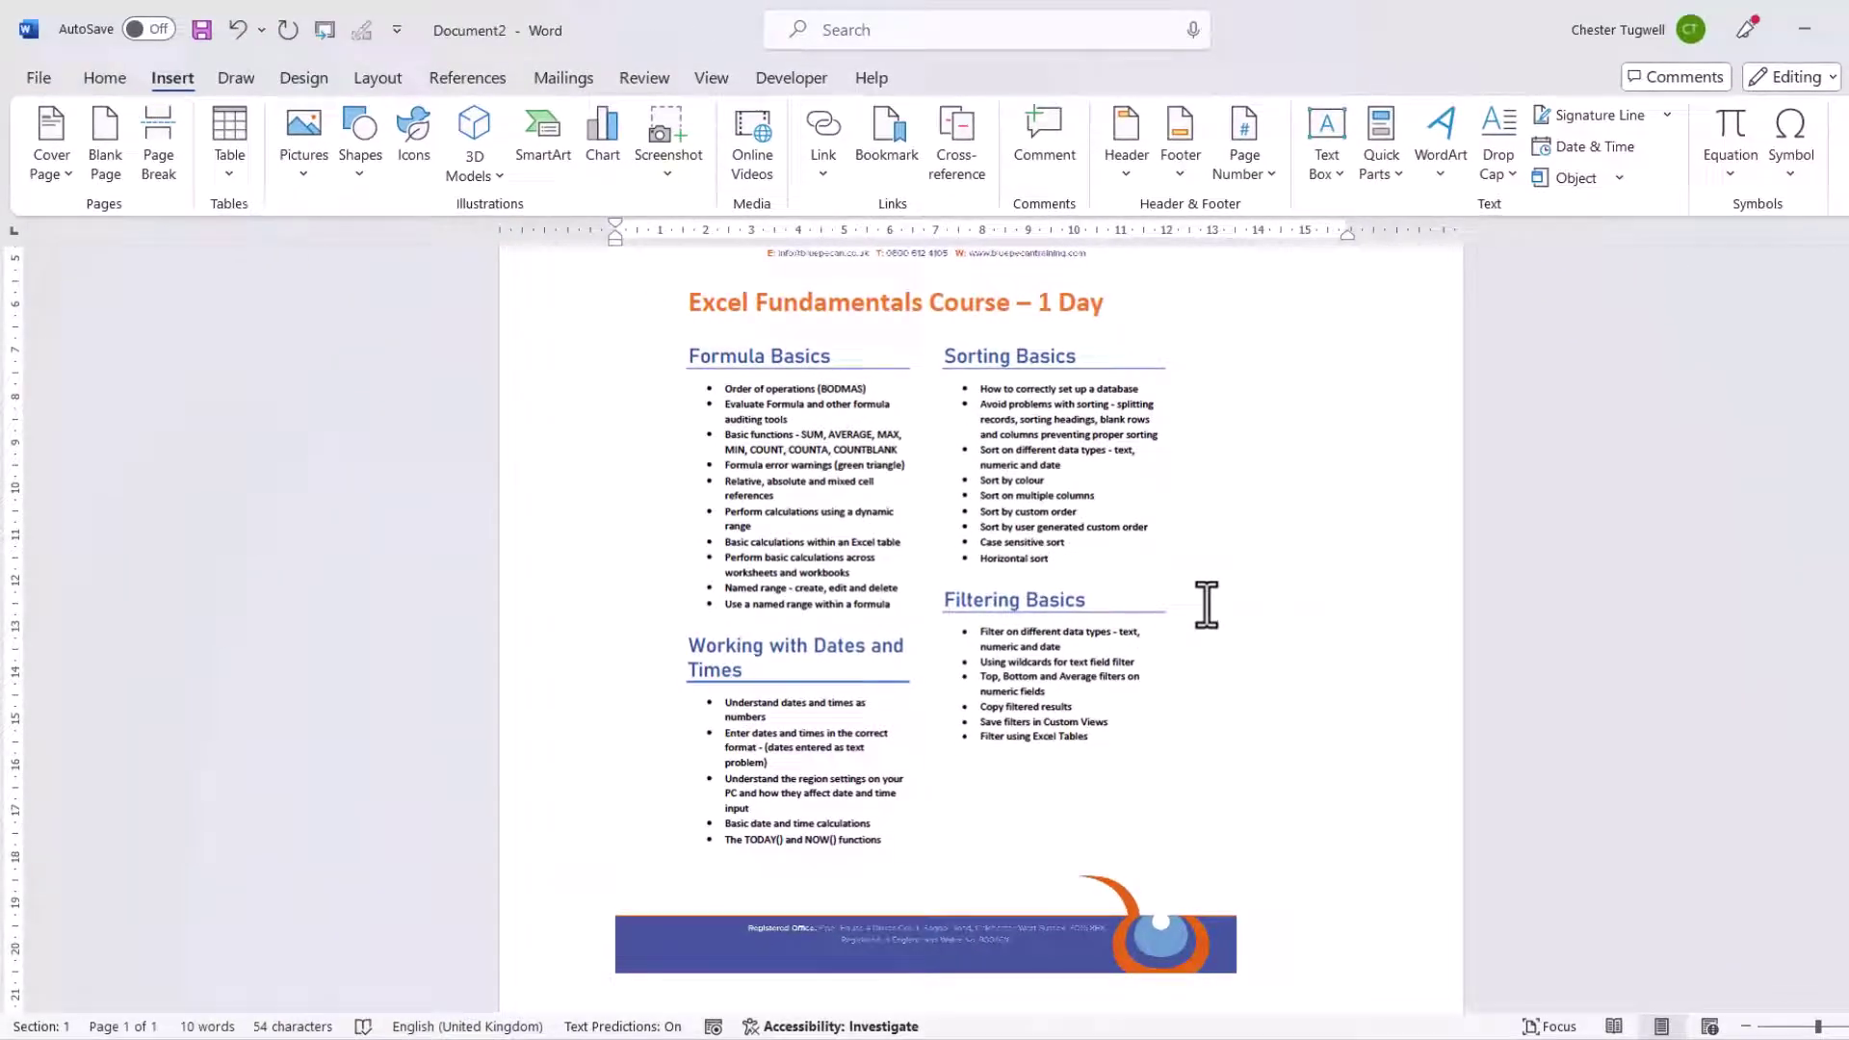
Step: Shrink the embedded PDF page to a small preview beneath the icon and deselect it
scroll(1209, 599, "up", 2)
scroll(1062, 583, "down", 2)
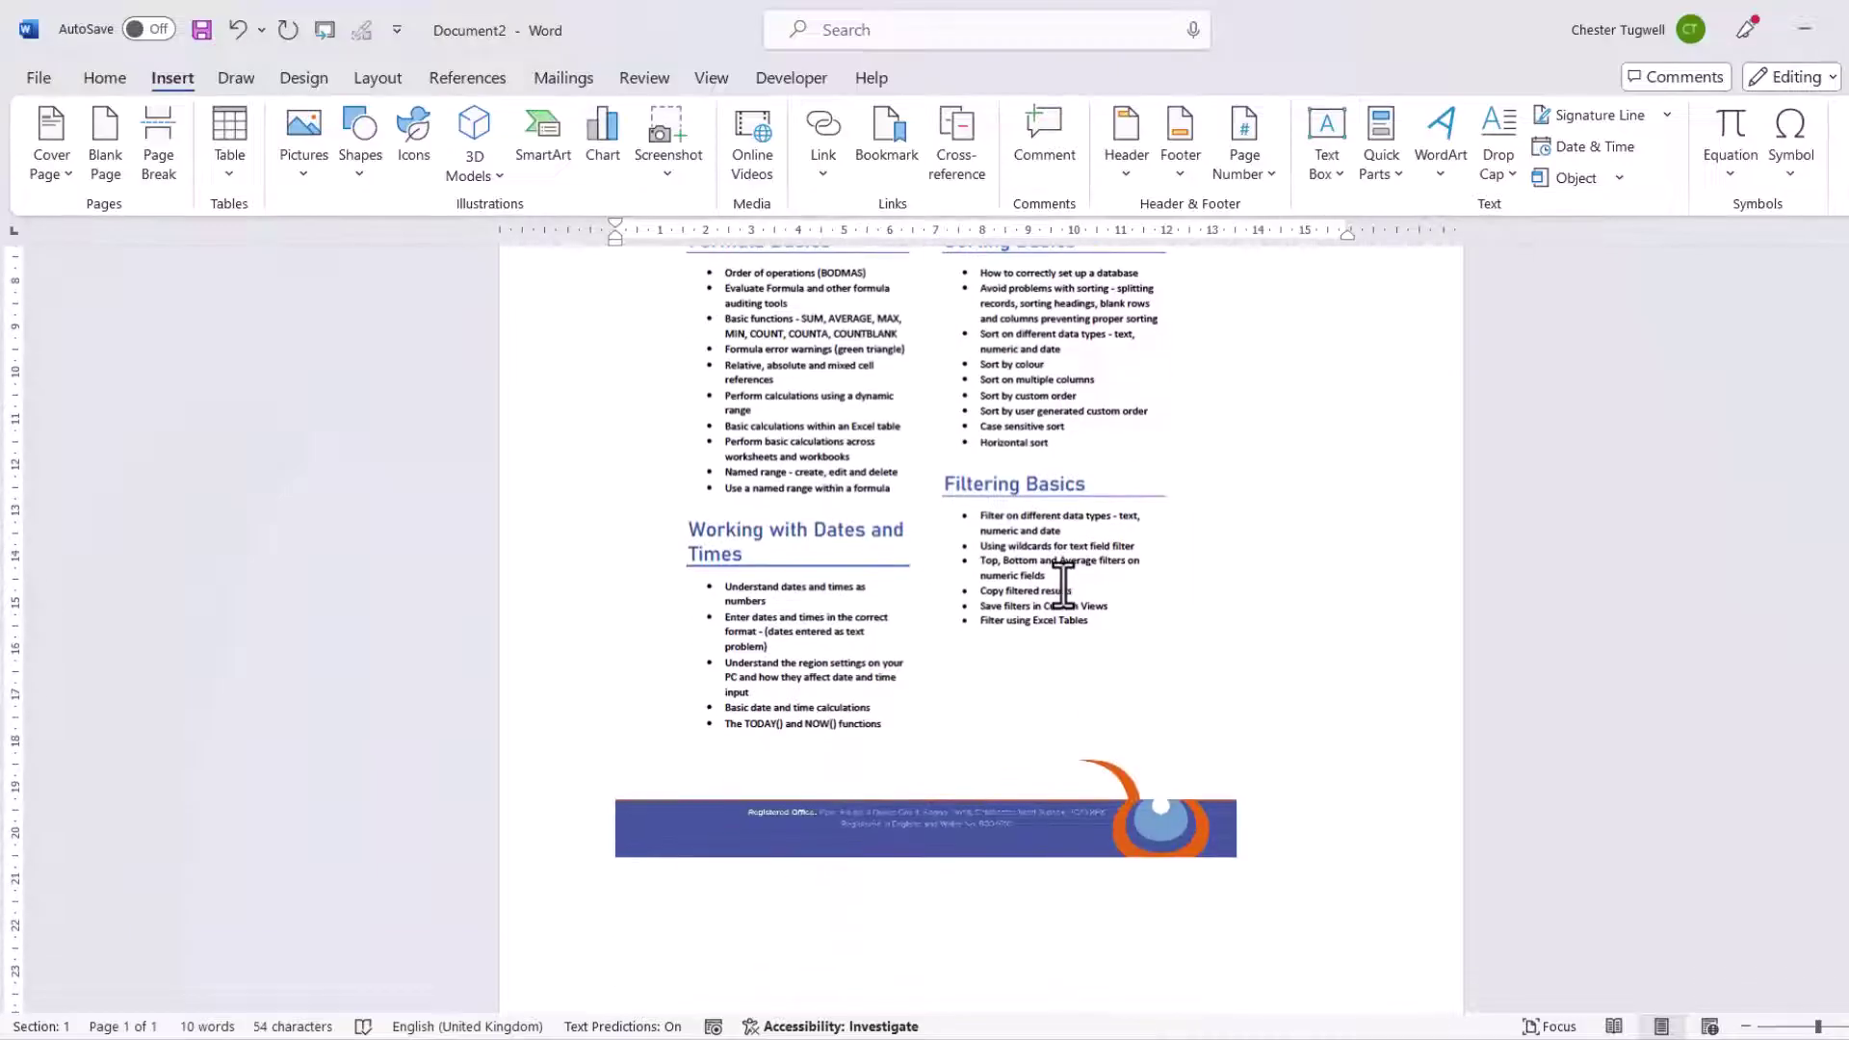
scroll(1062, 582, "up", 2)
scroll(1062, 583, "up", 3)
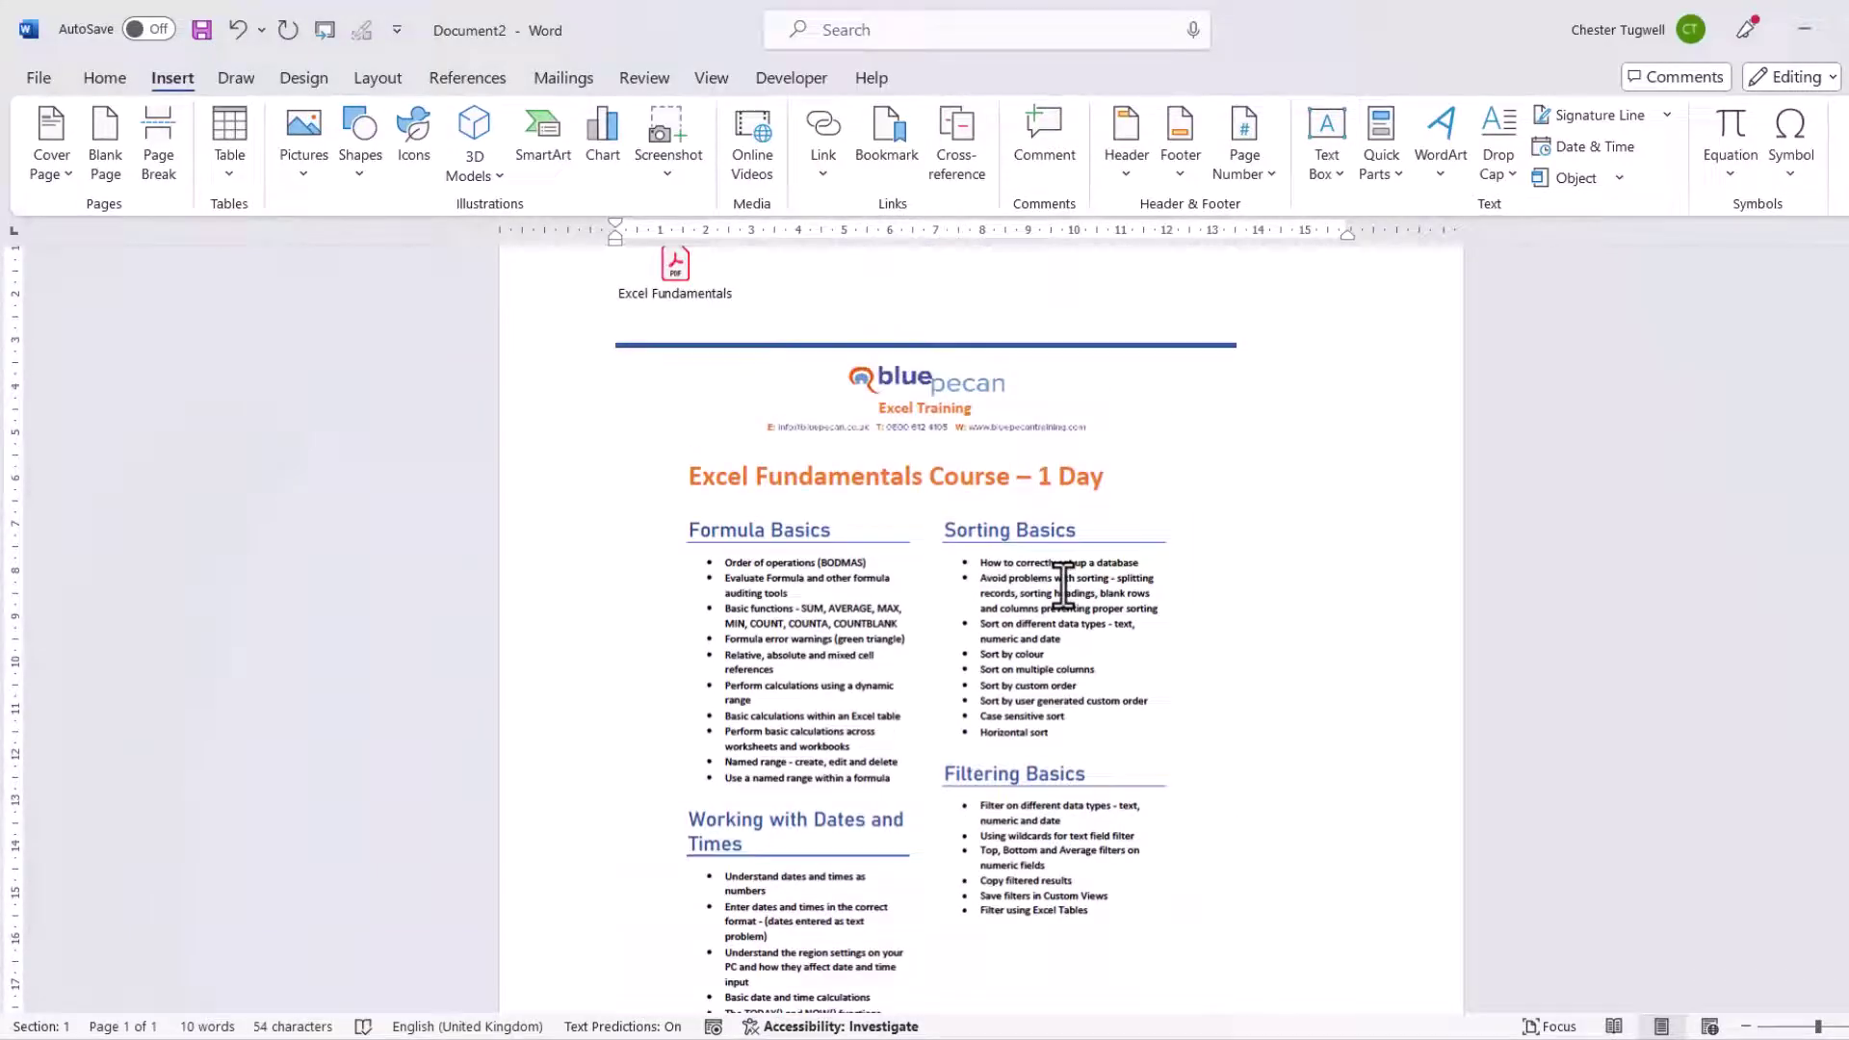
left_click(1183, 612)
scroll(1194, 674, "down", 3)
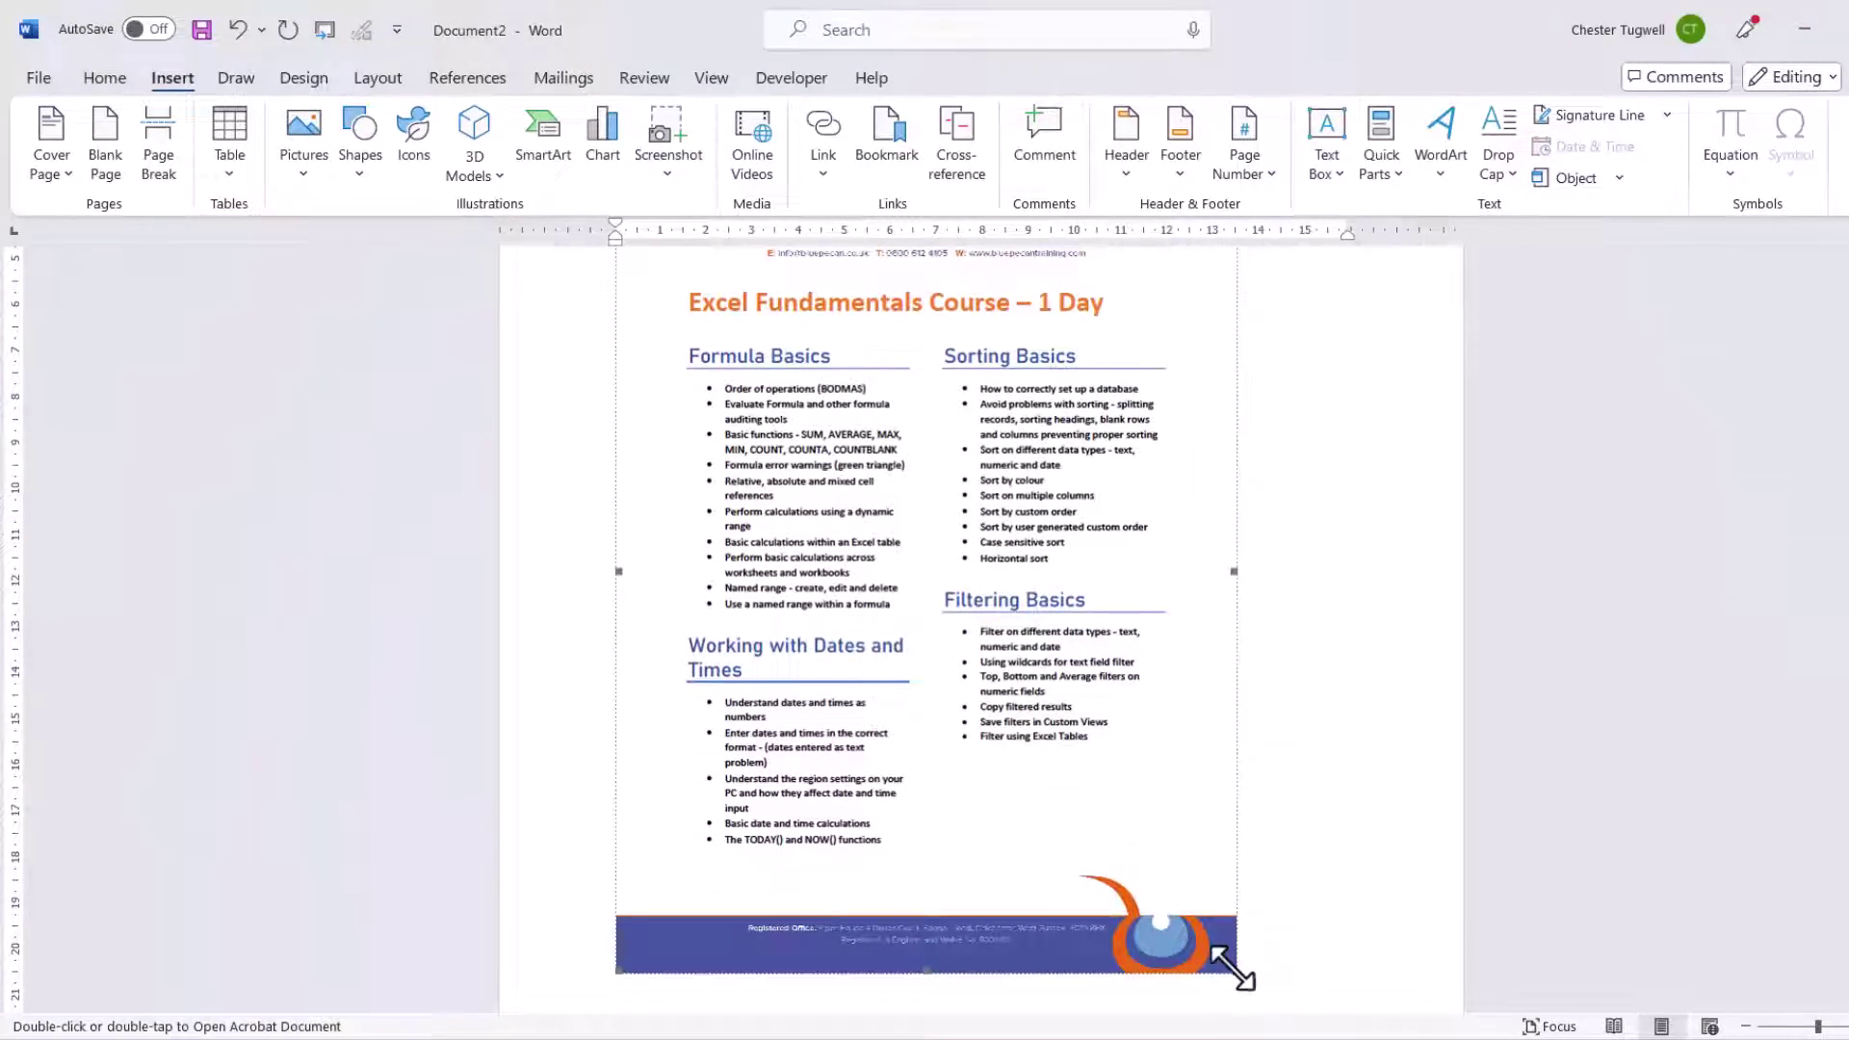
left_click_drag(1235, 970, 850, 472)
scroll(962, 506, "up", 2)
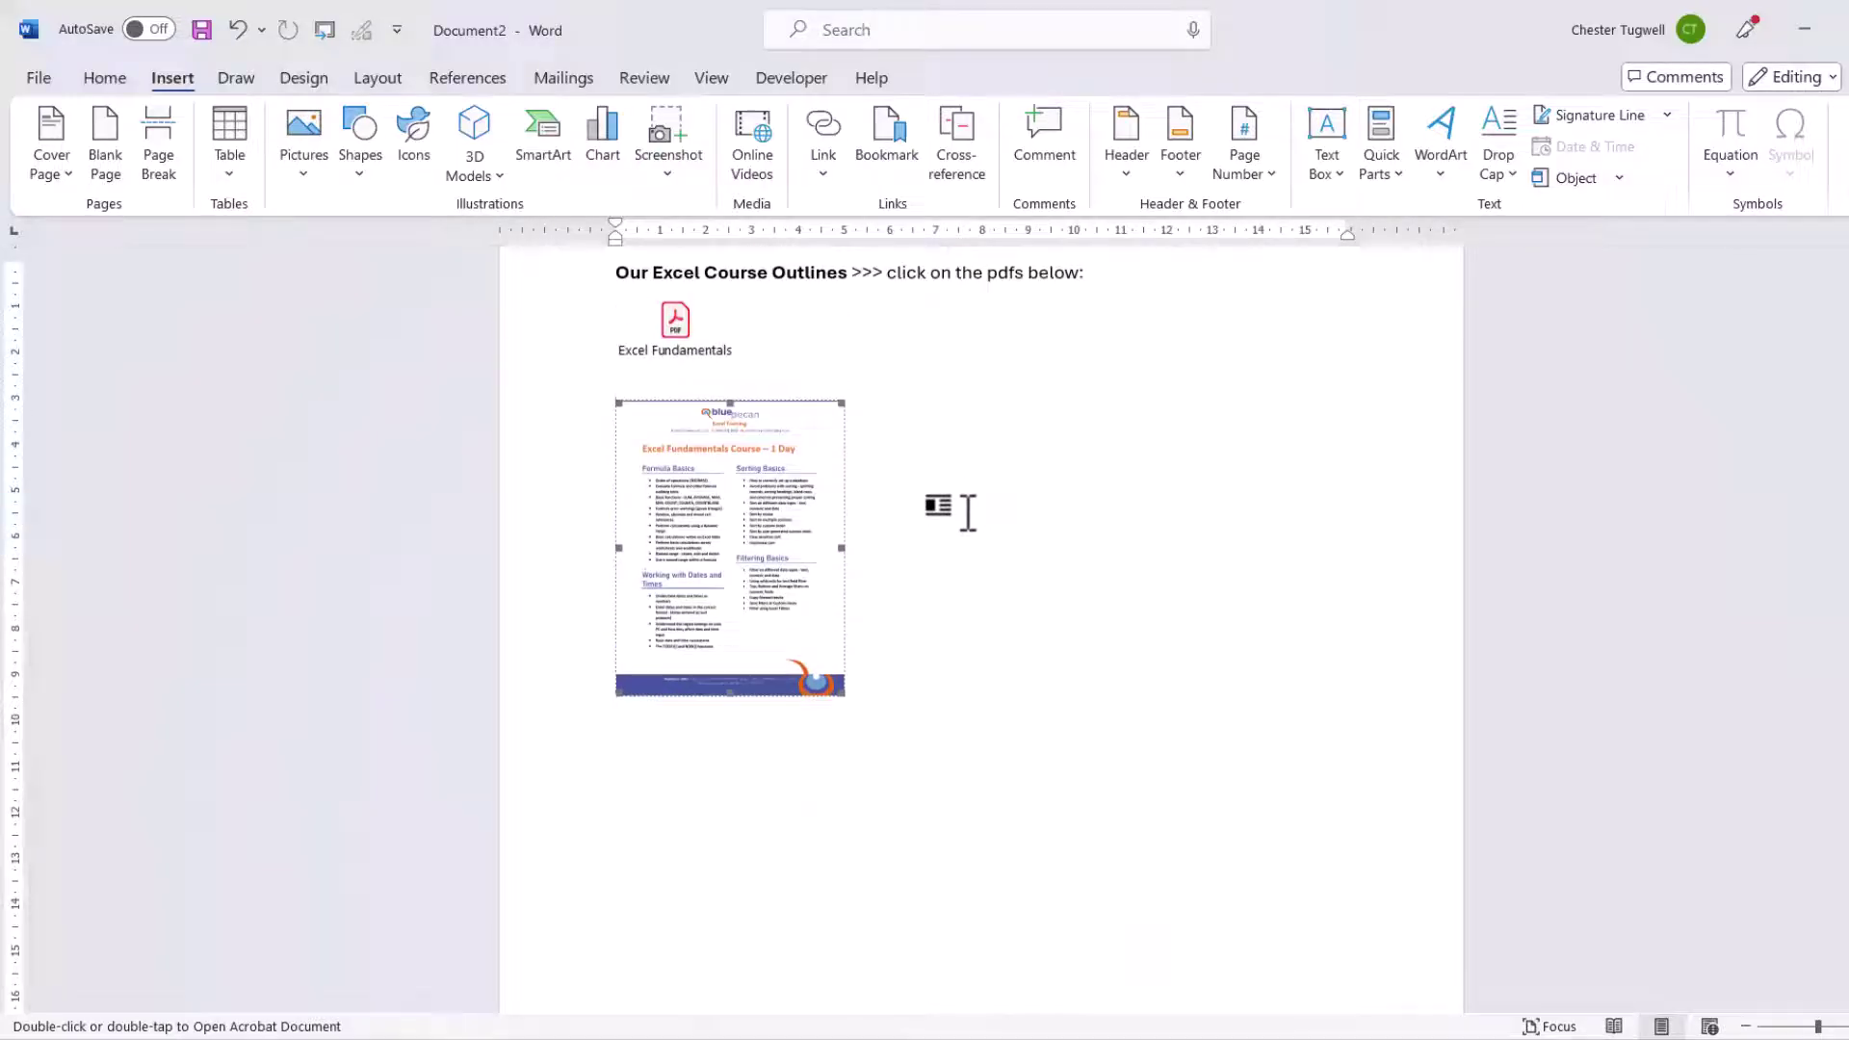
left_click(962, 511)
double_click(746, 527)
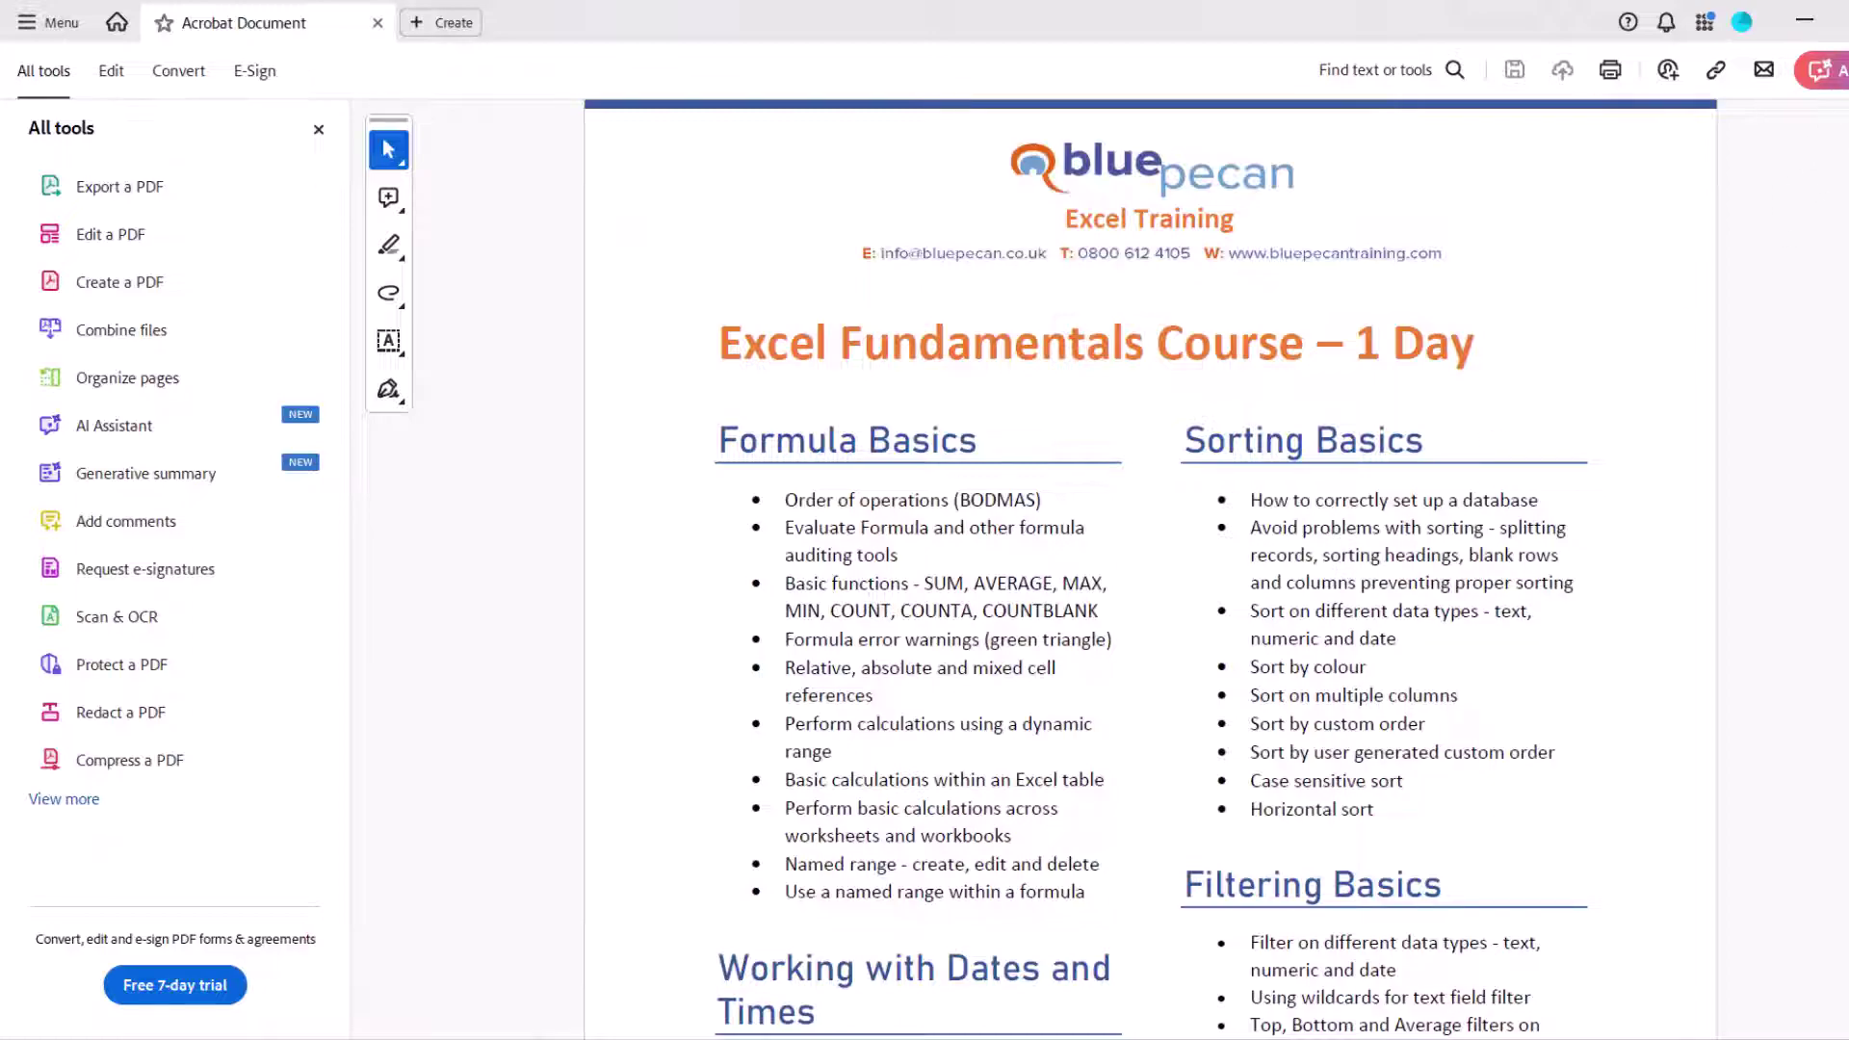
key("alt+F4")
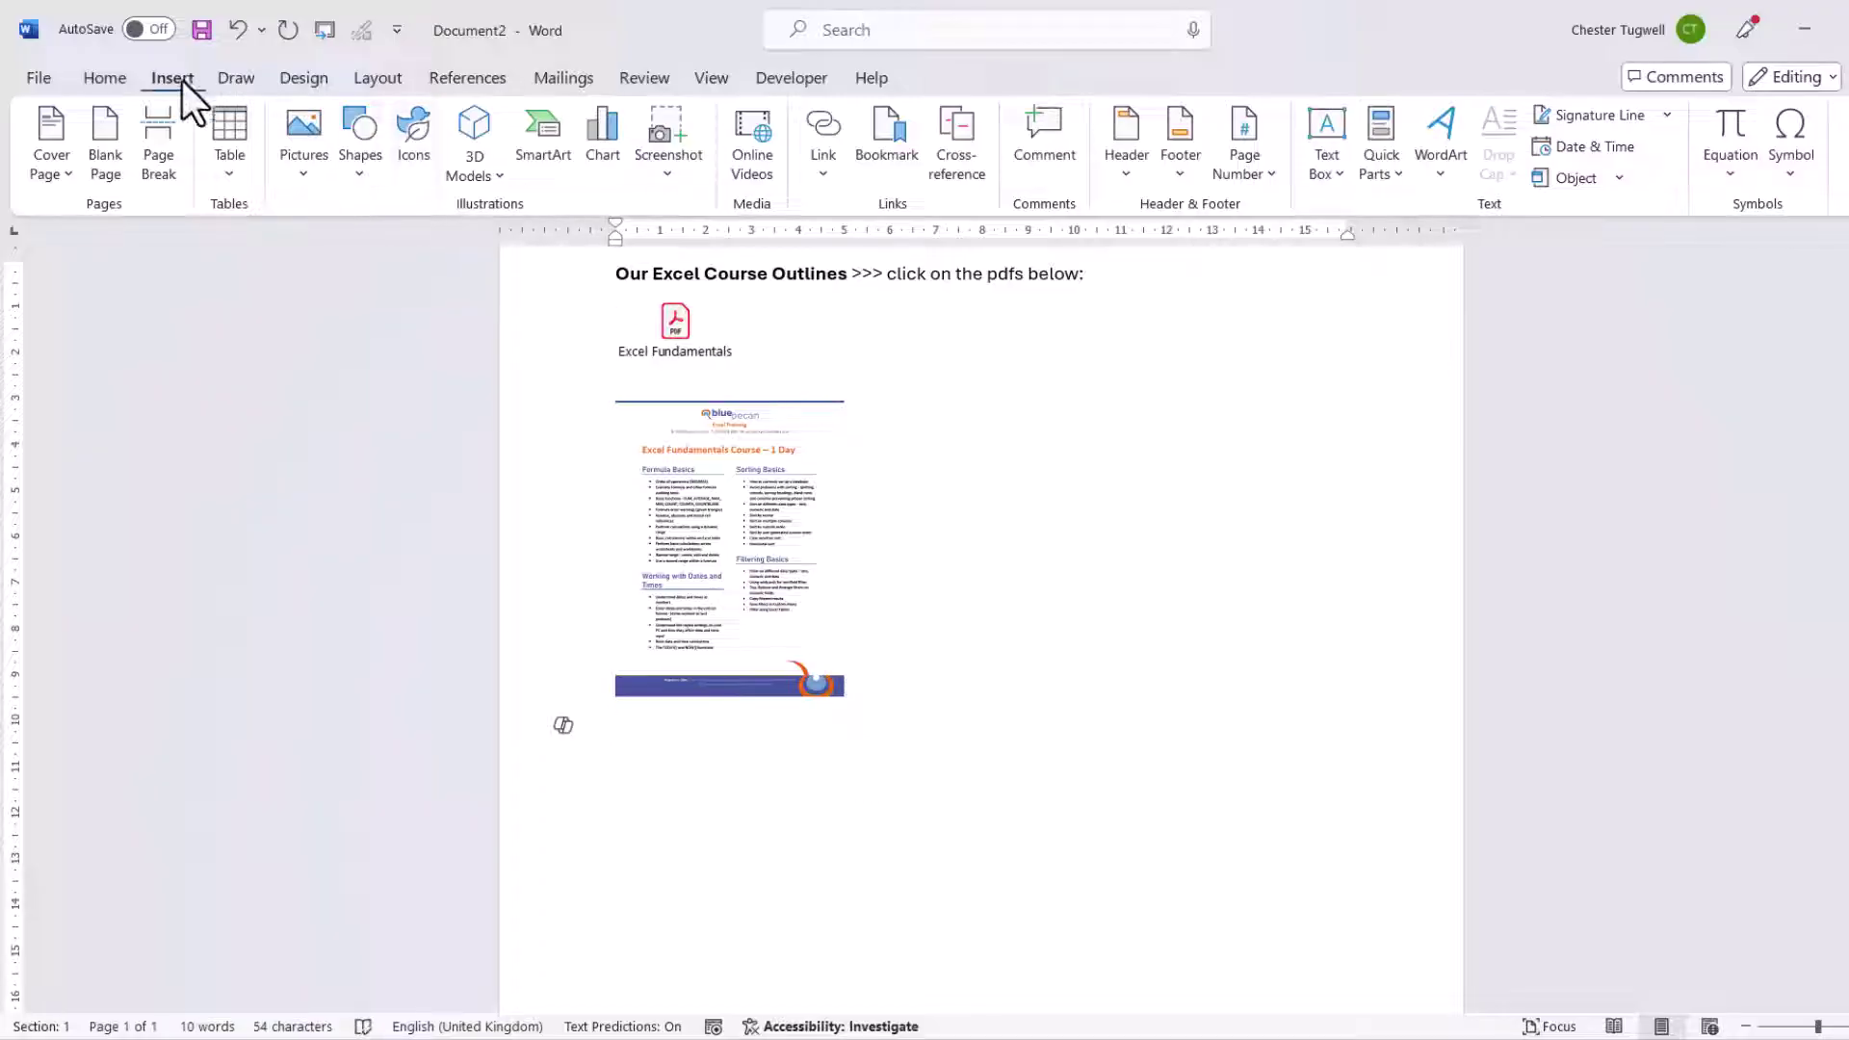
left_click(1620, 179)
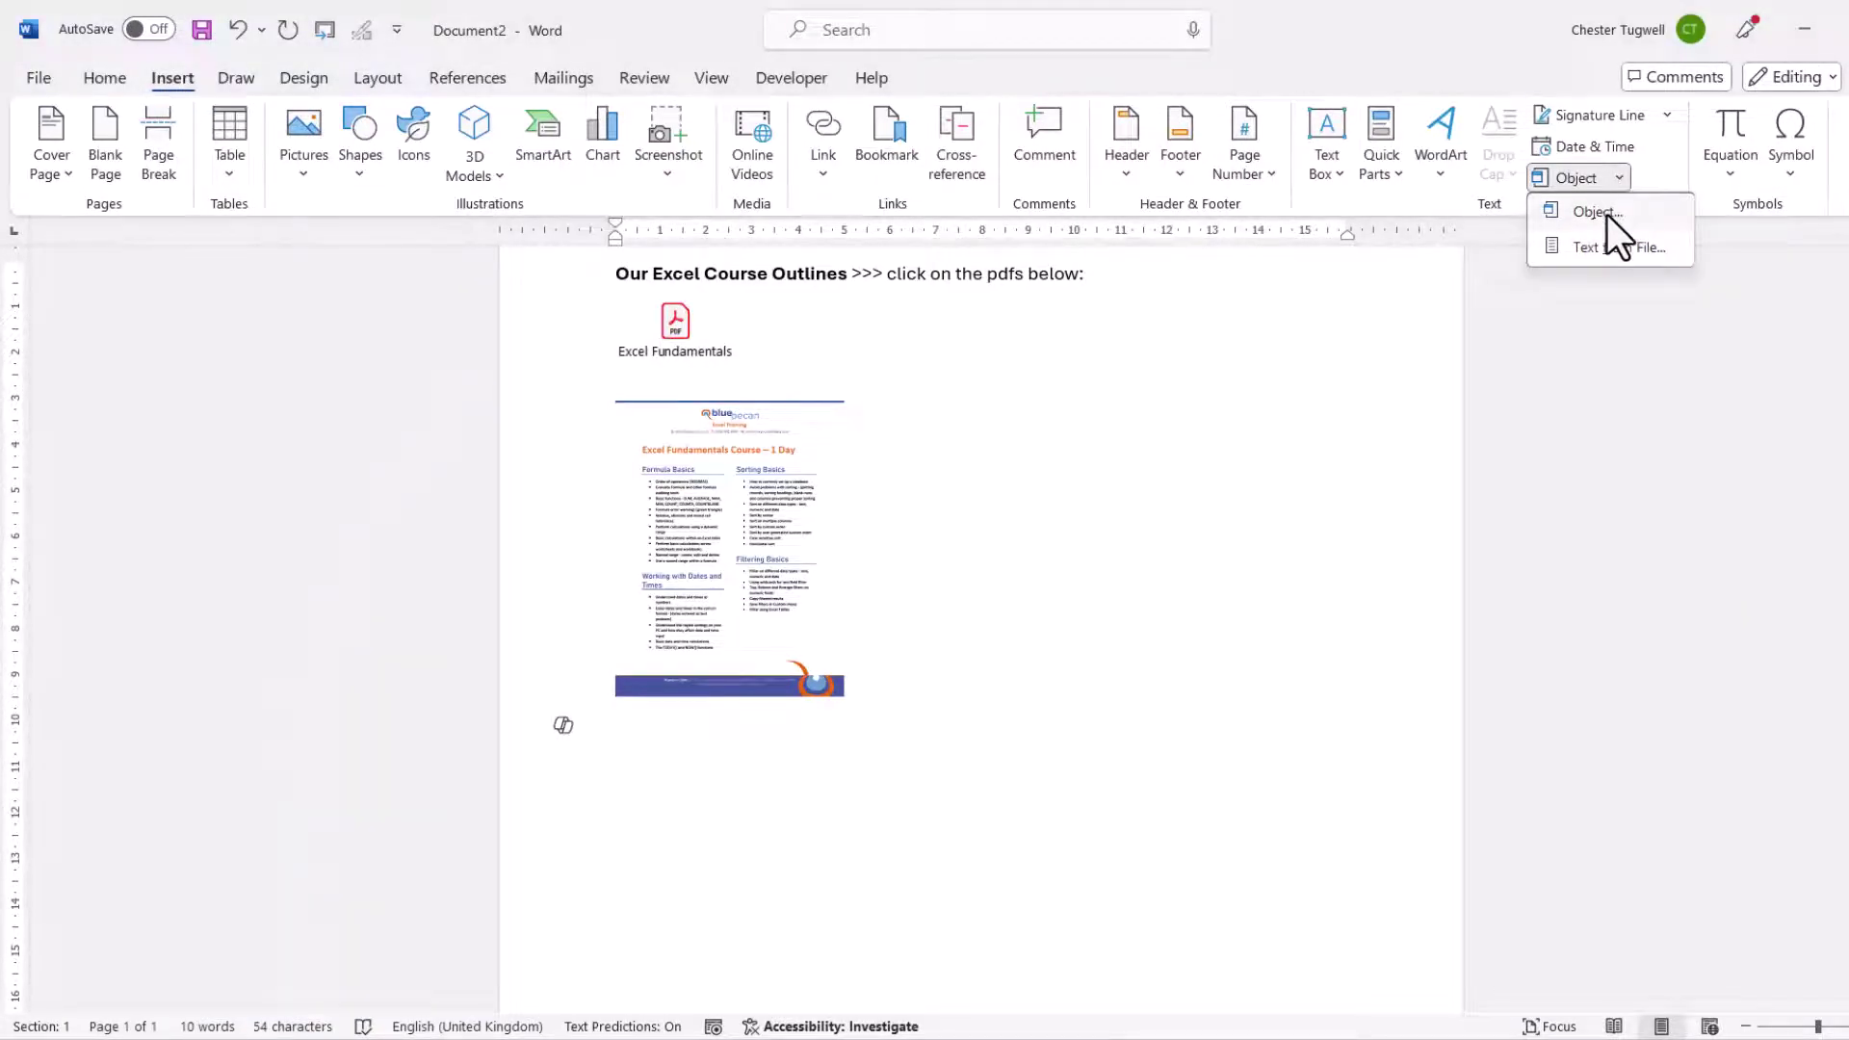
left_click(1609, 214)
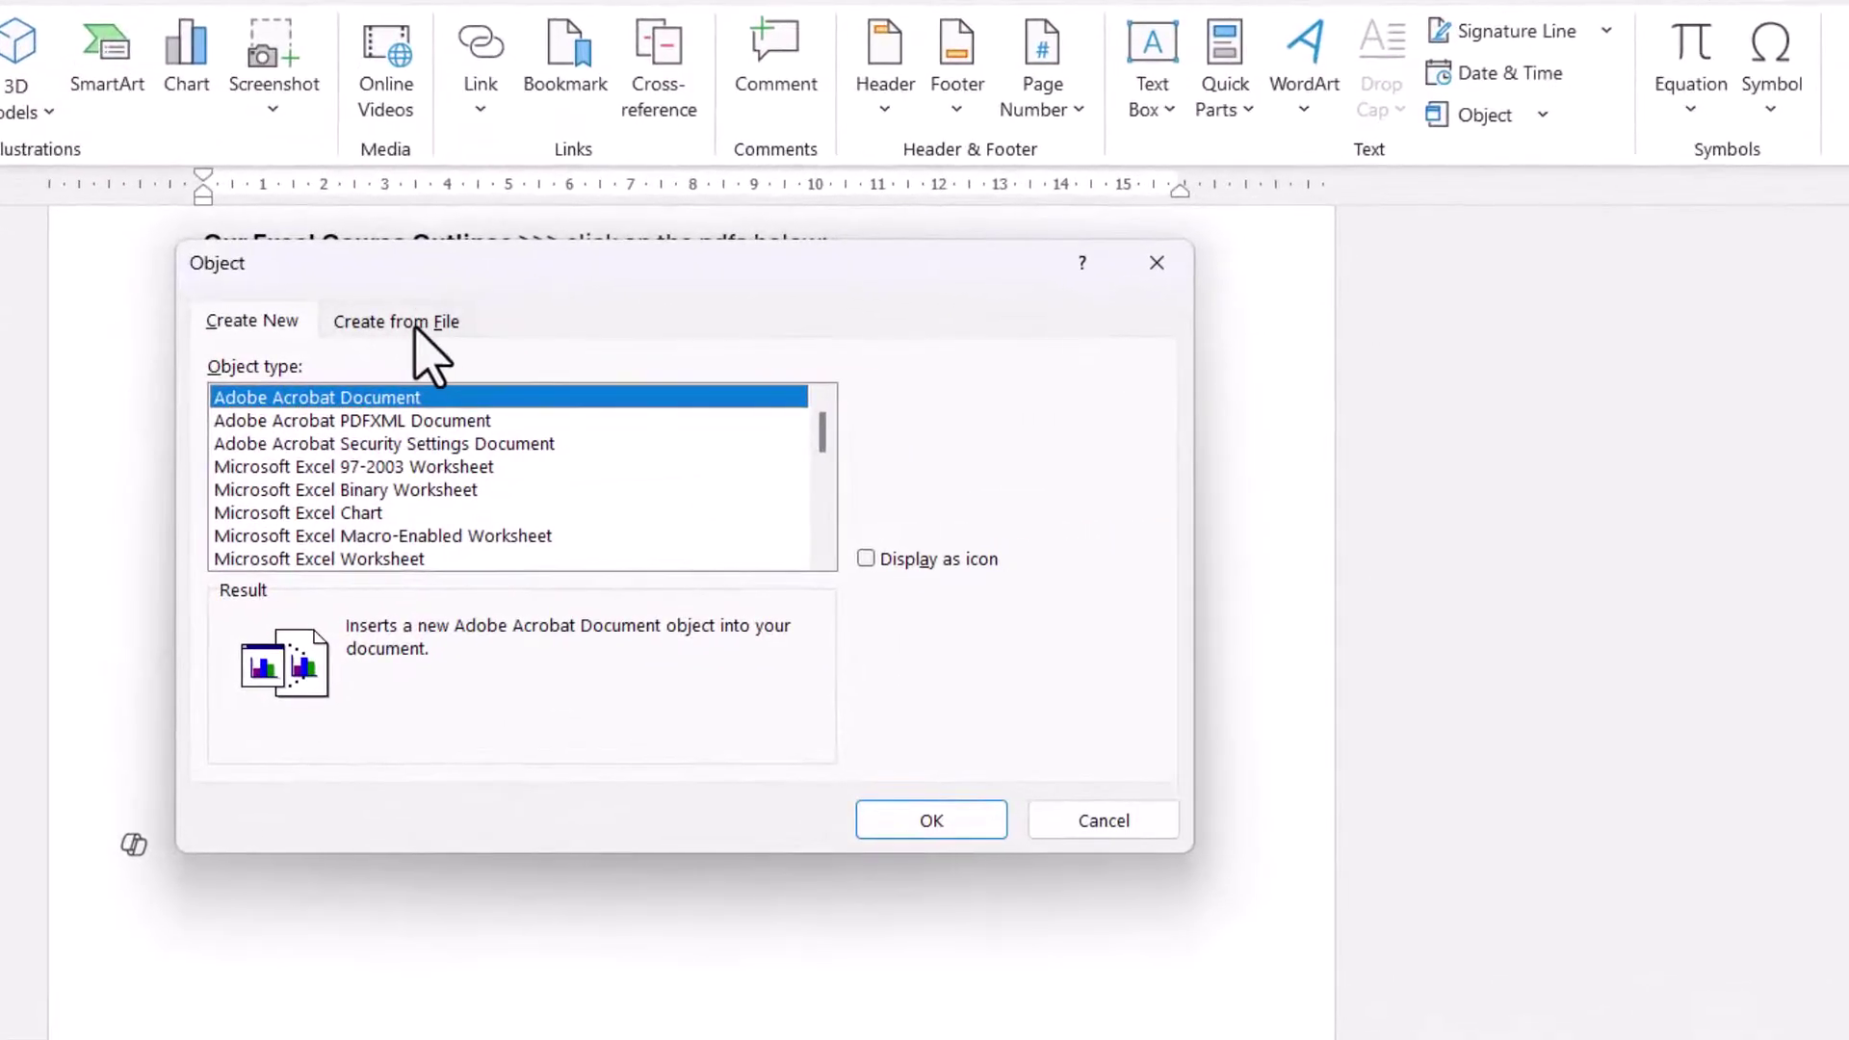
left_click(747, 332)
left_click(951, 409)
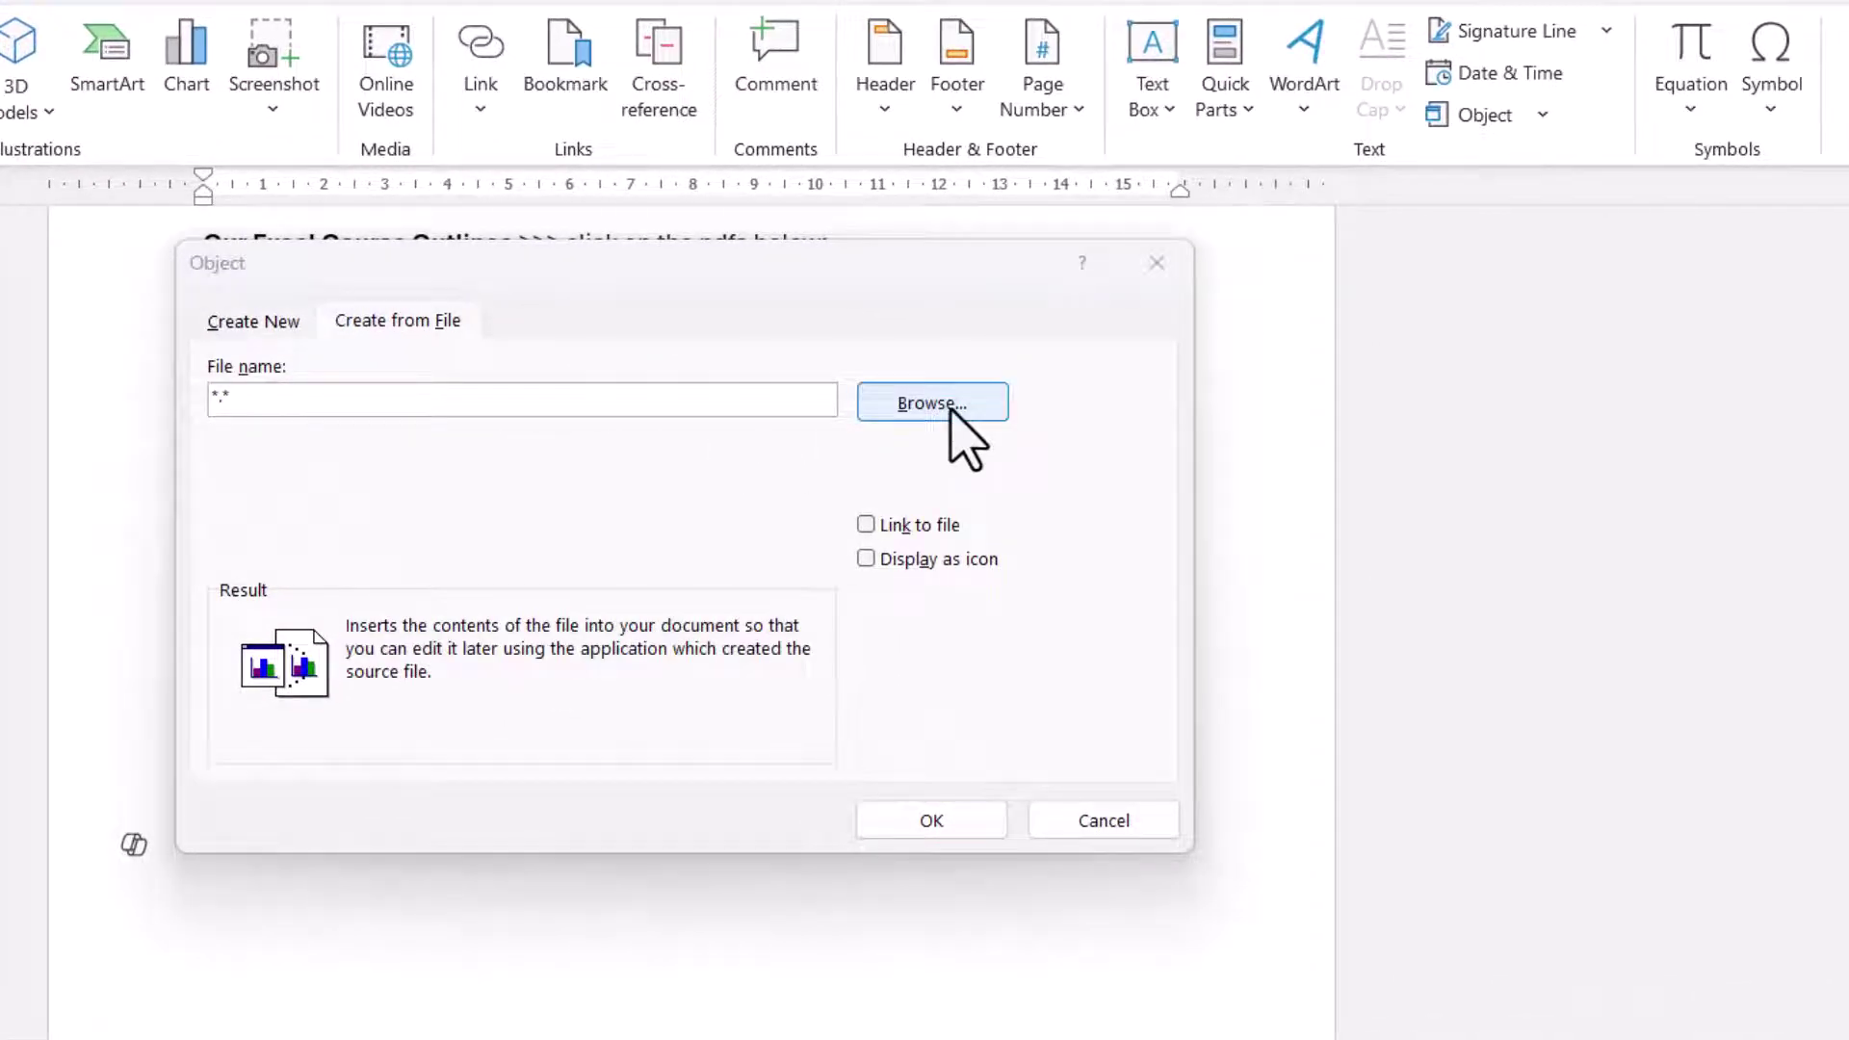
left_click(878, 605)
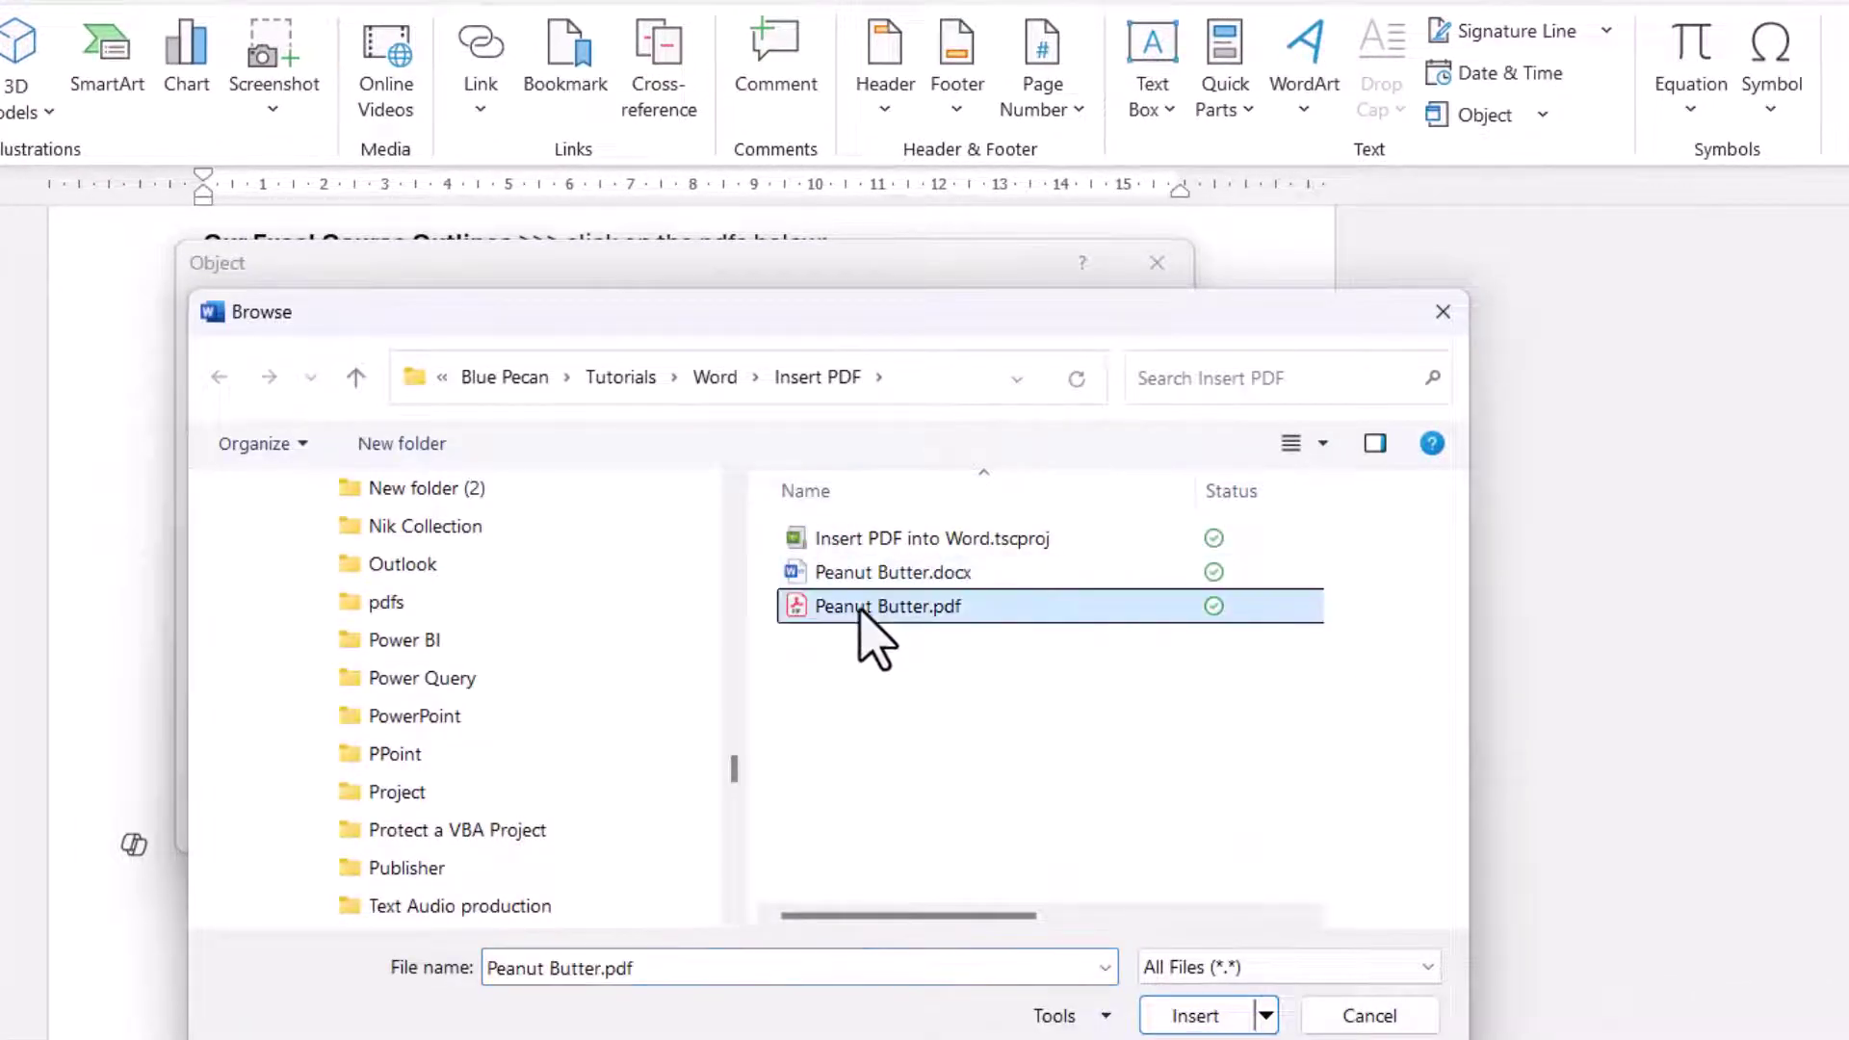
left_click(1192, 1015)
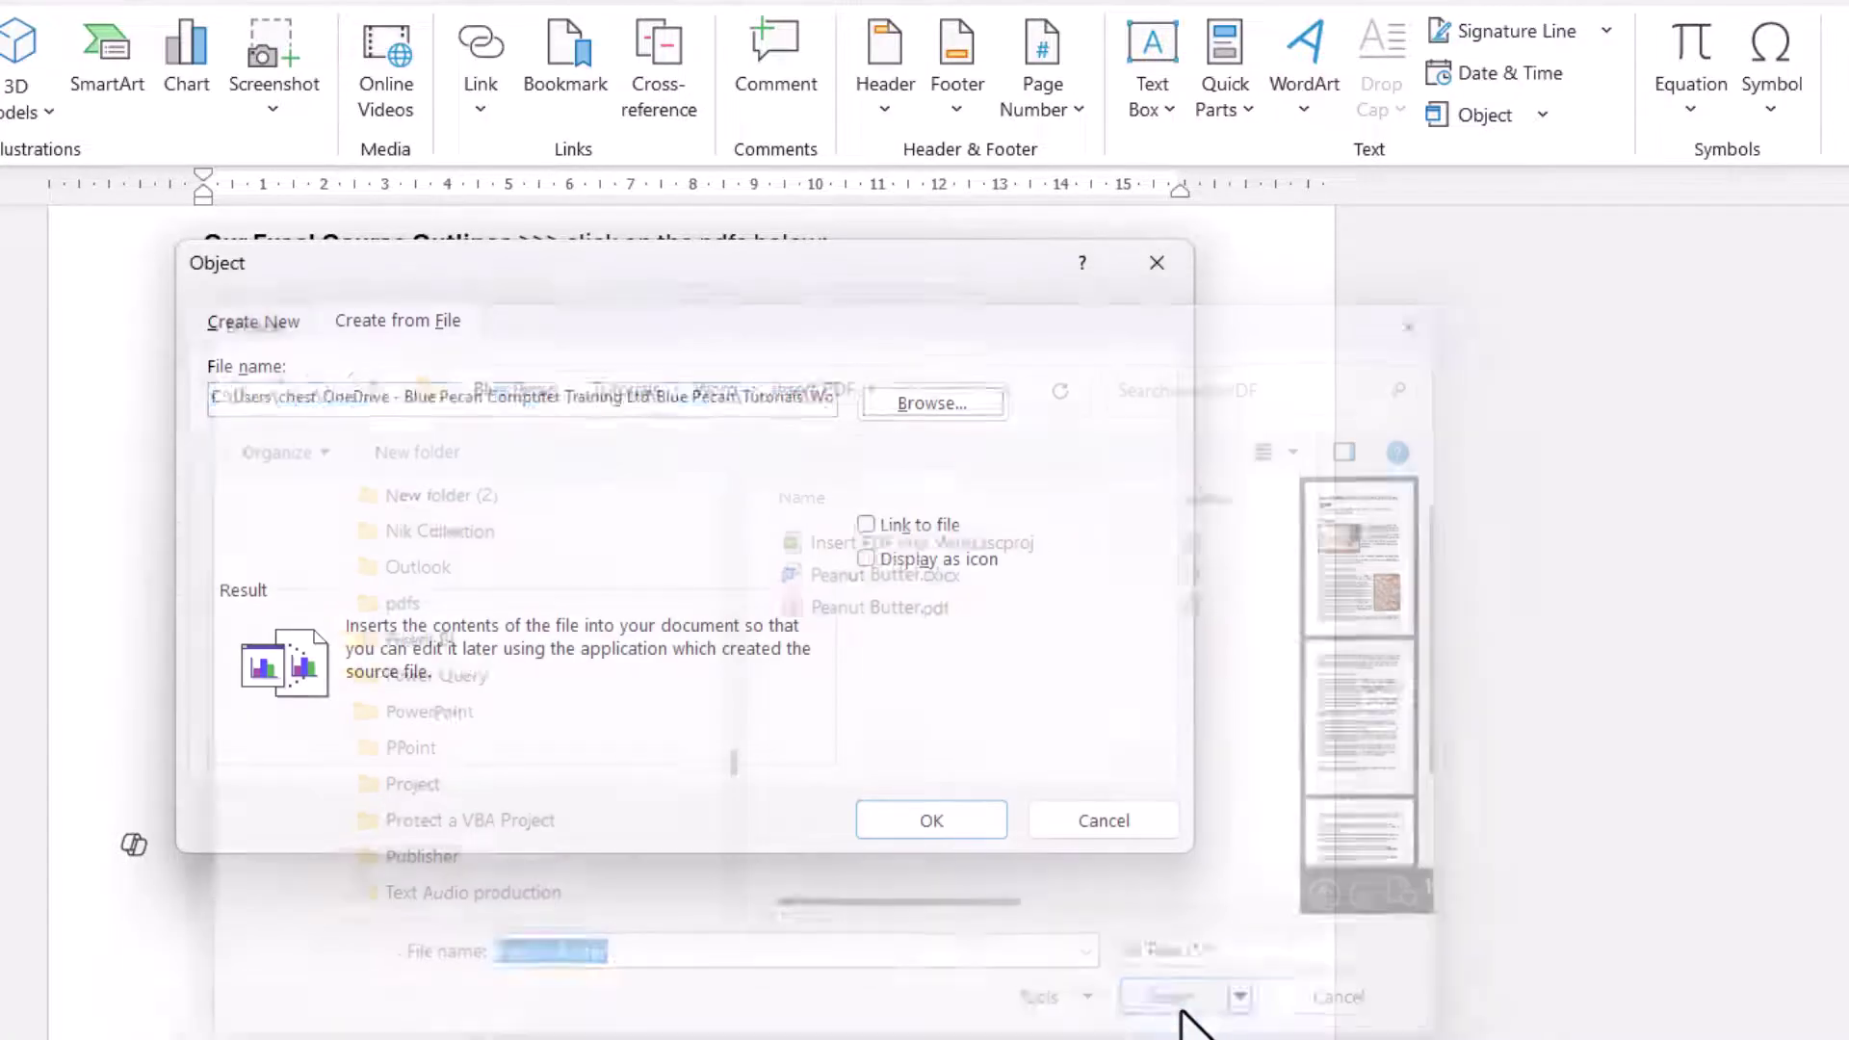
left_click(867, 526)
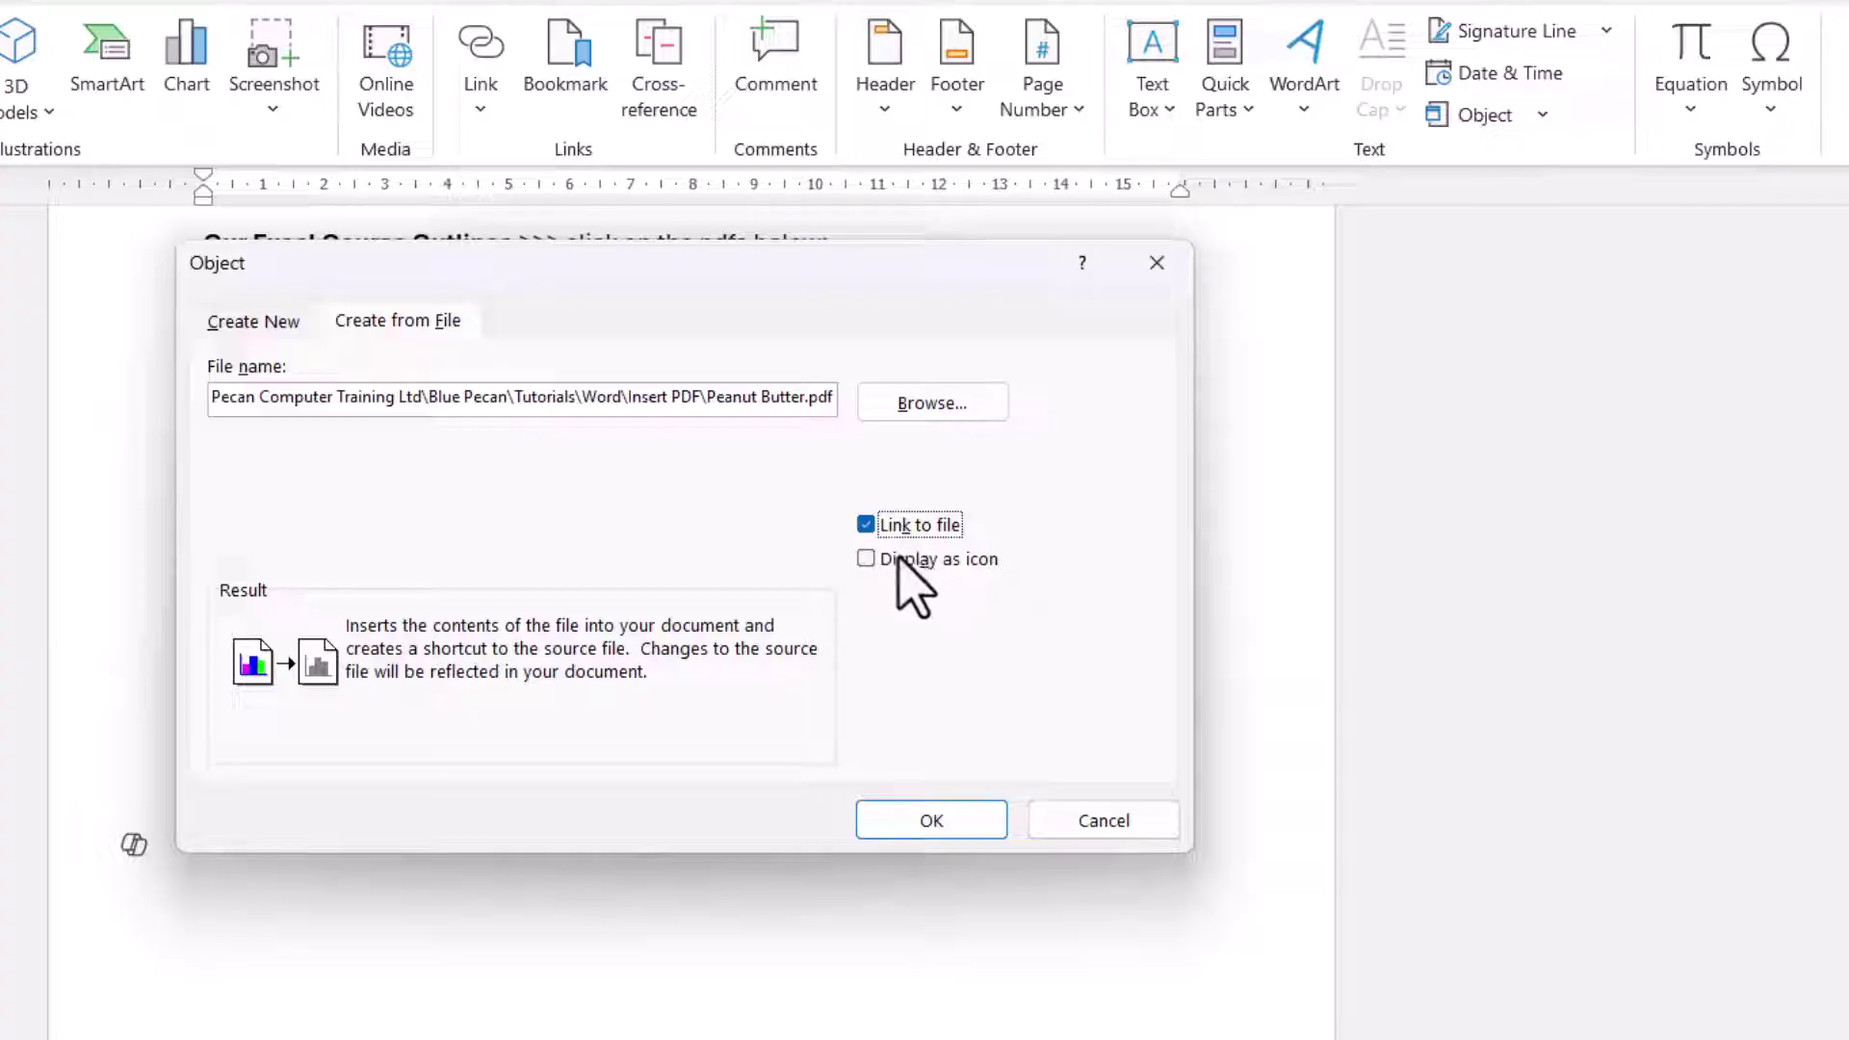
left_click(1117, 824)
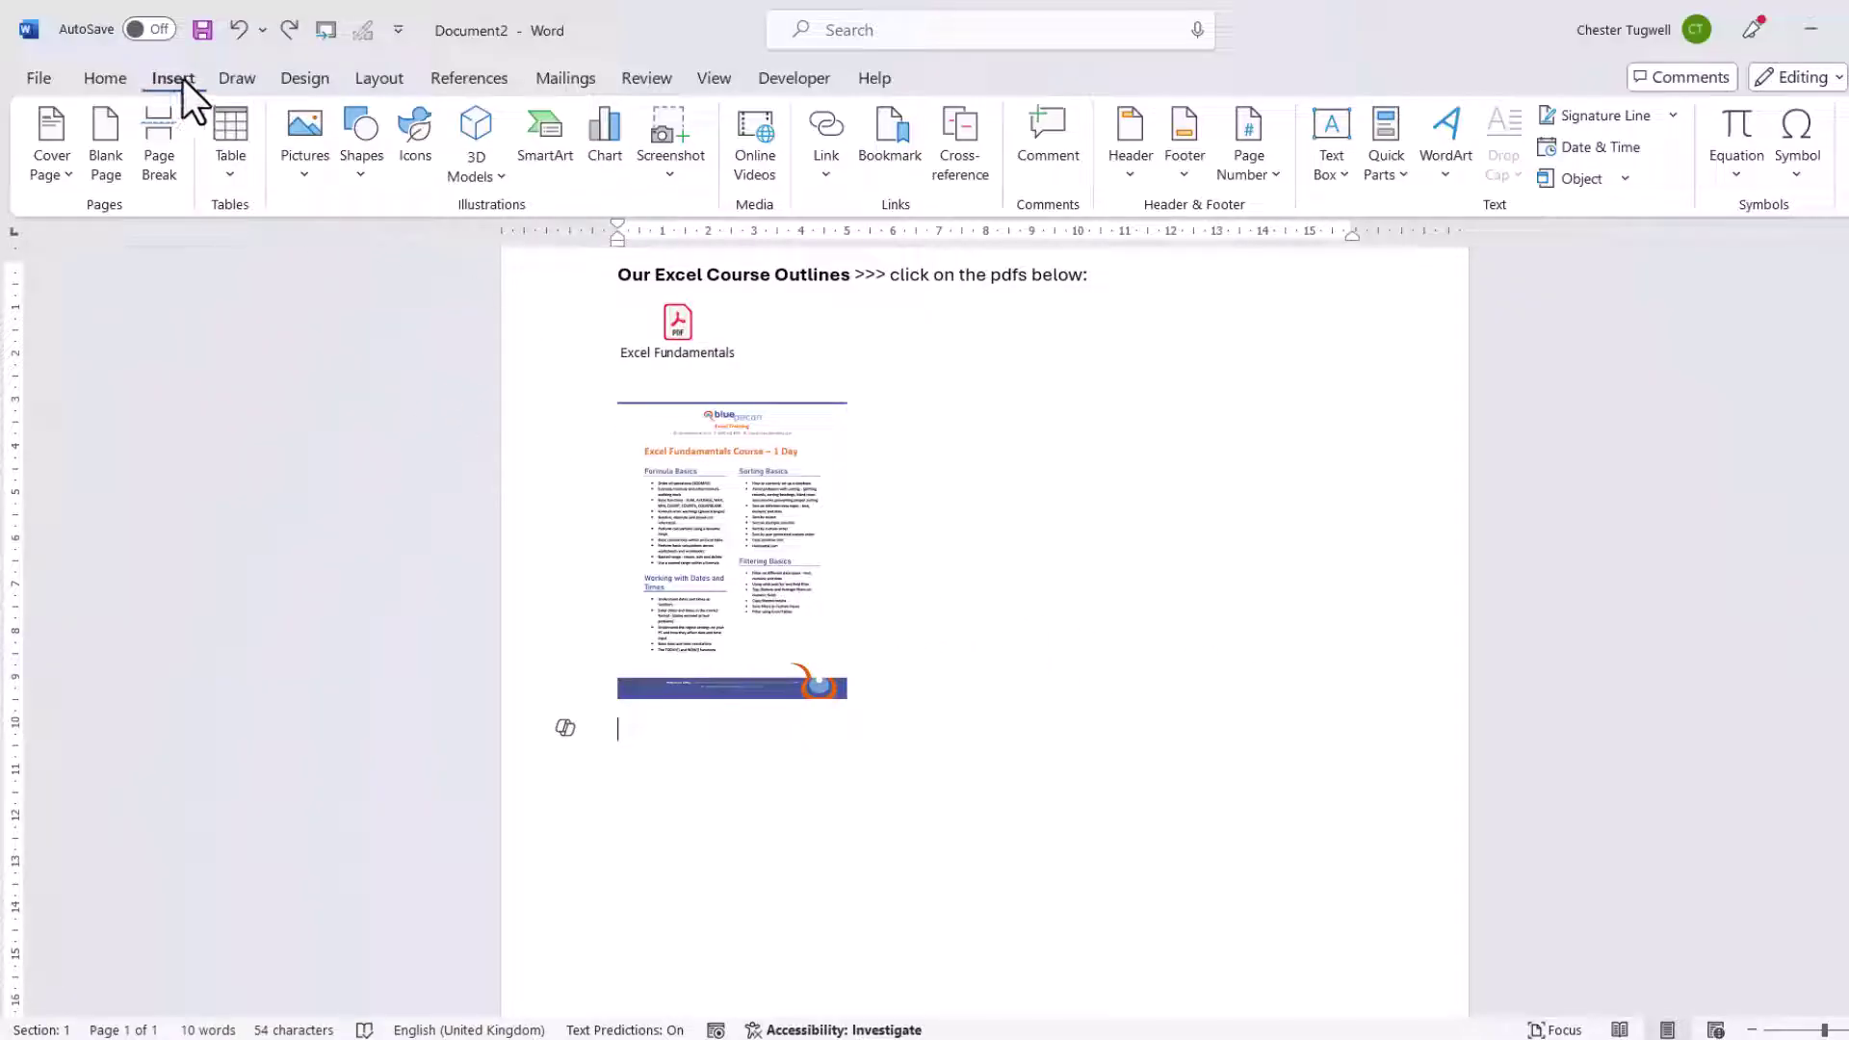
Step: Insert Peanut Butter.pdf as Text from File, converting it from PDF Files into editable text
left_click(1626, 180)
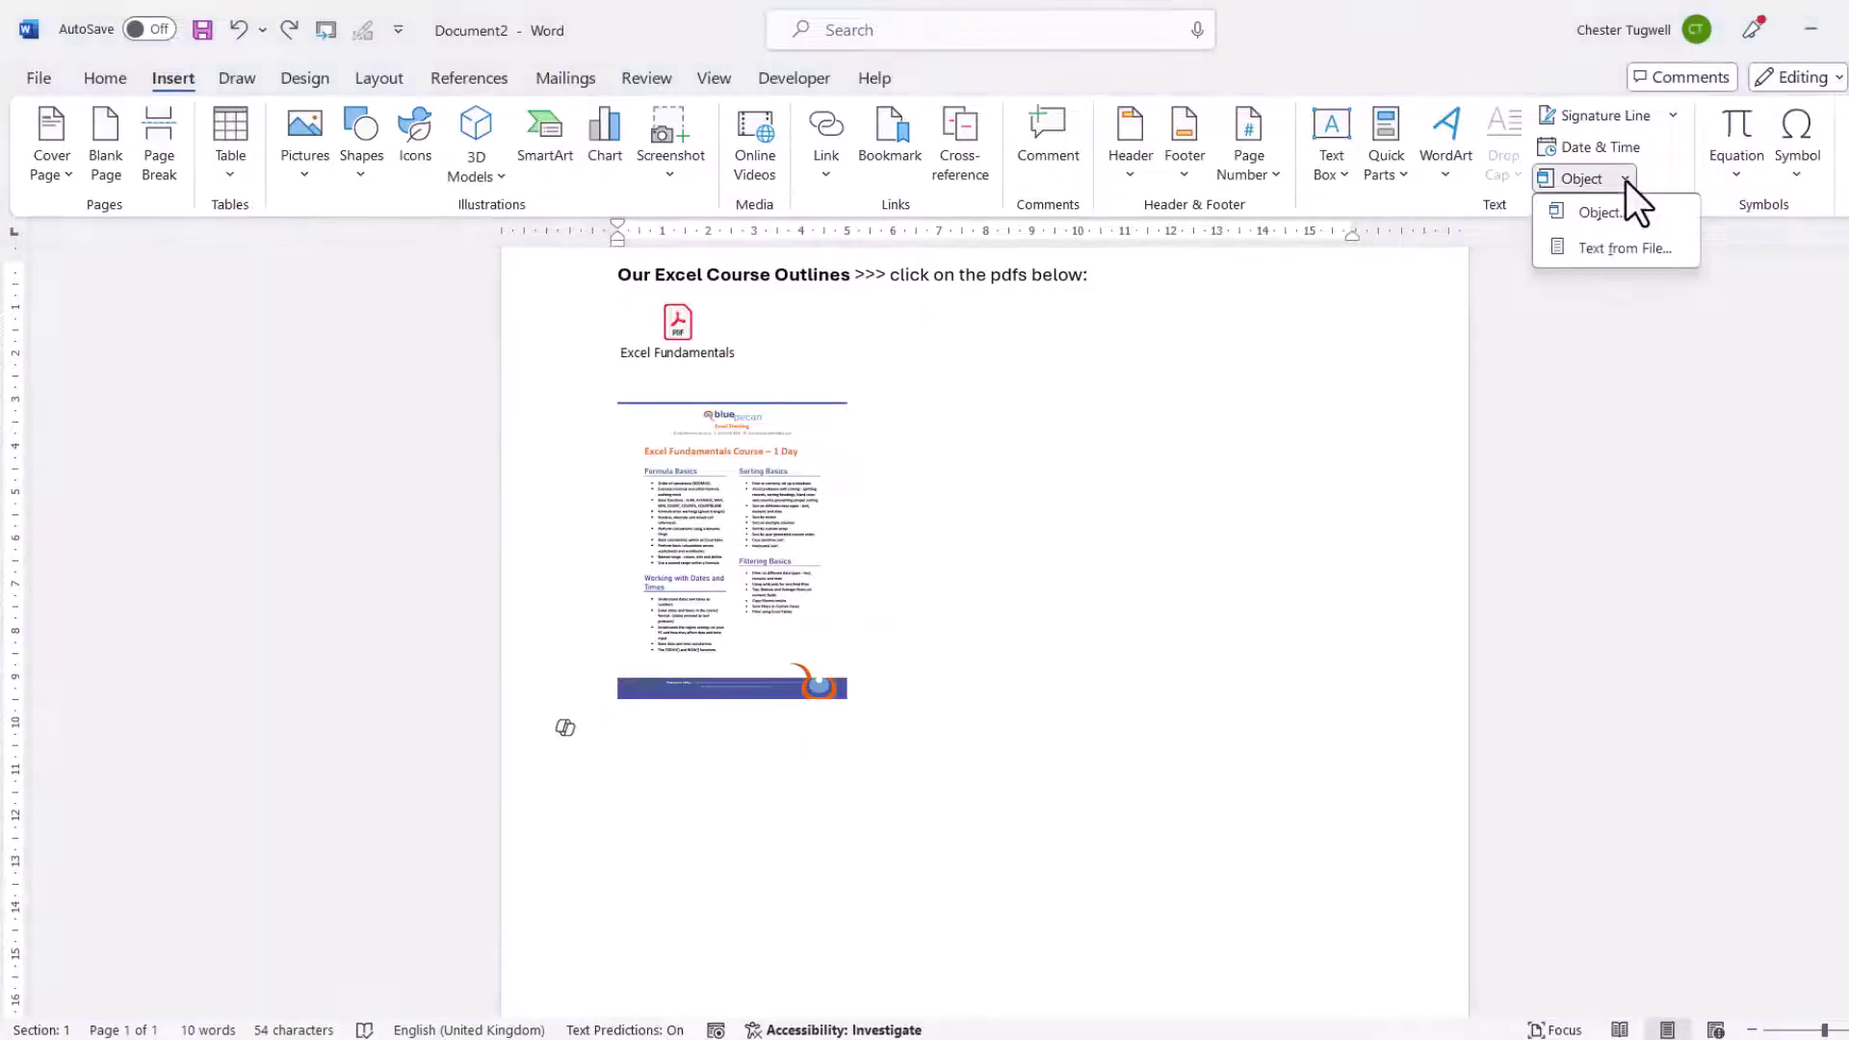
left_click(1604, 255)
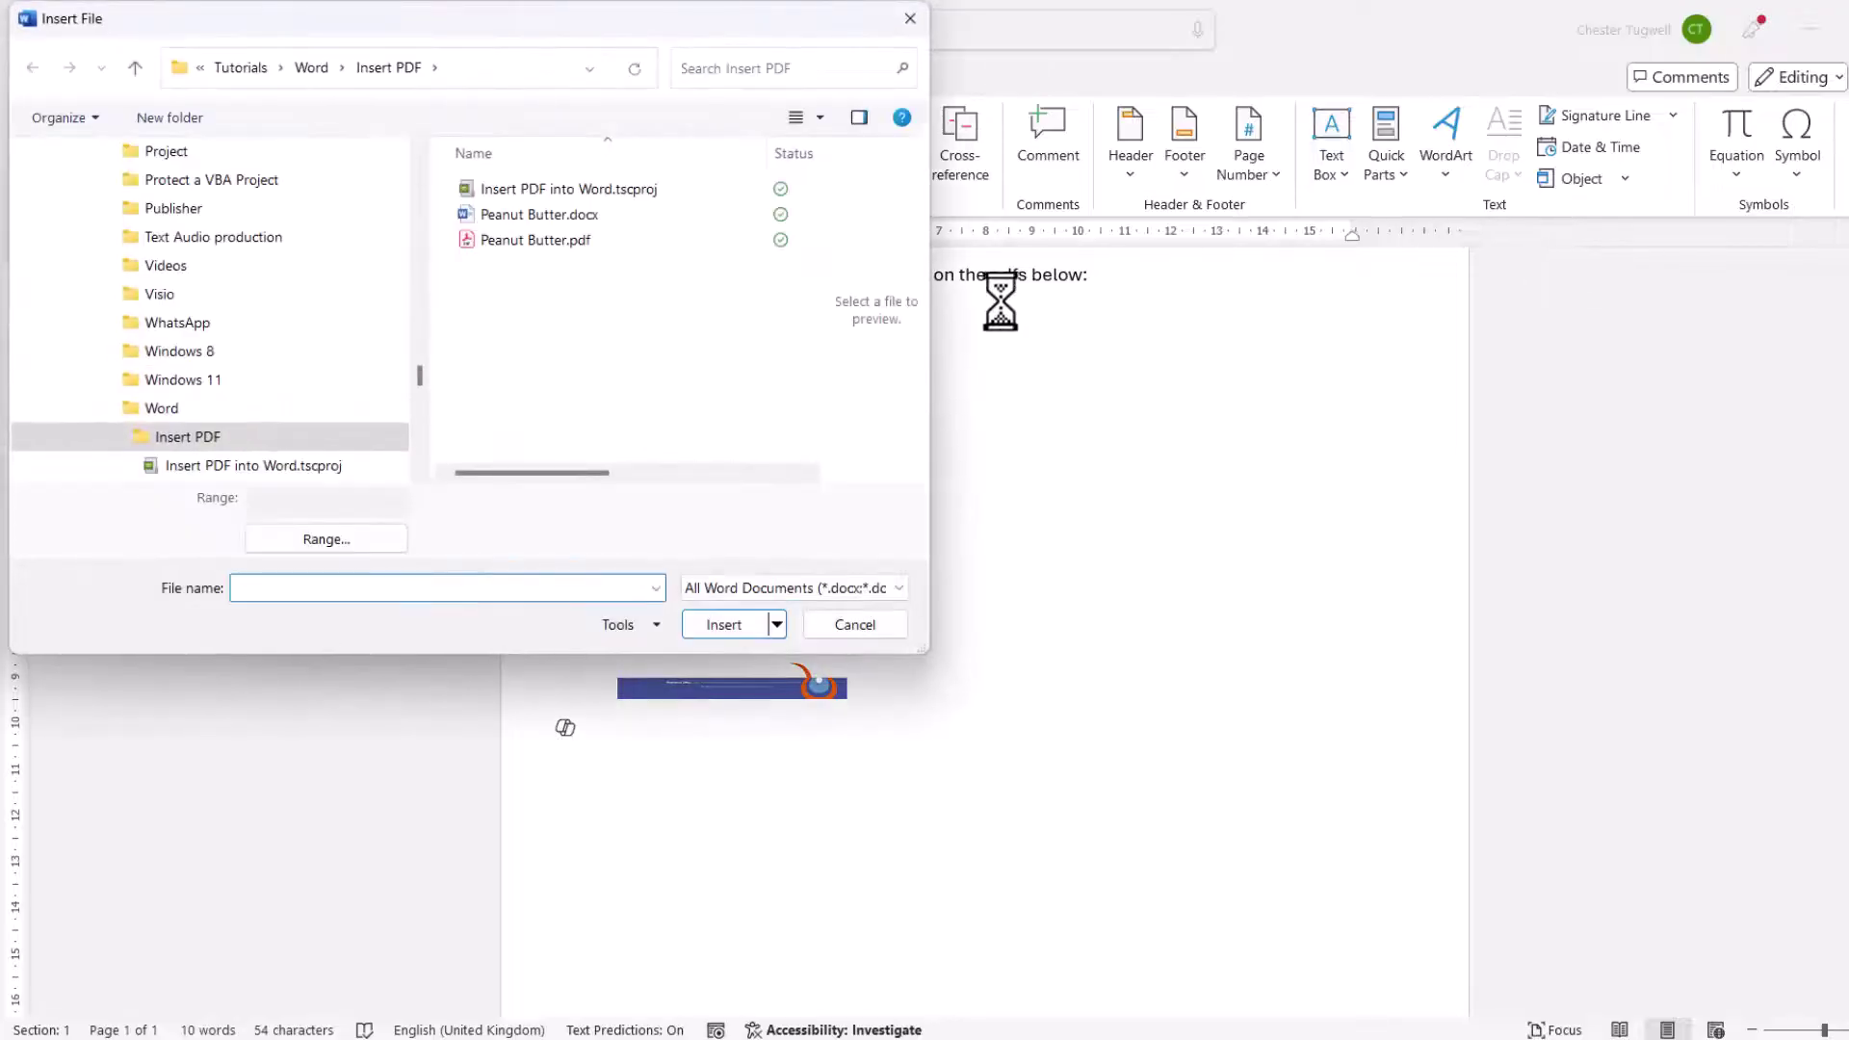
left_click(533, 246)
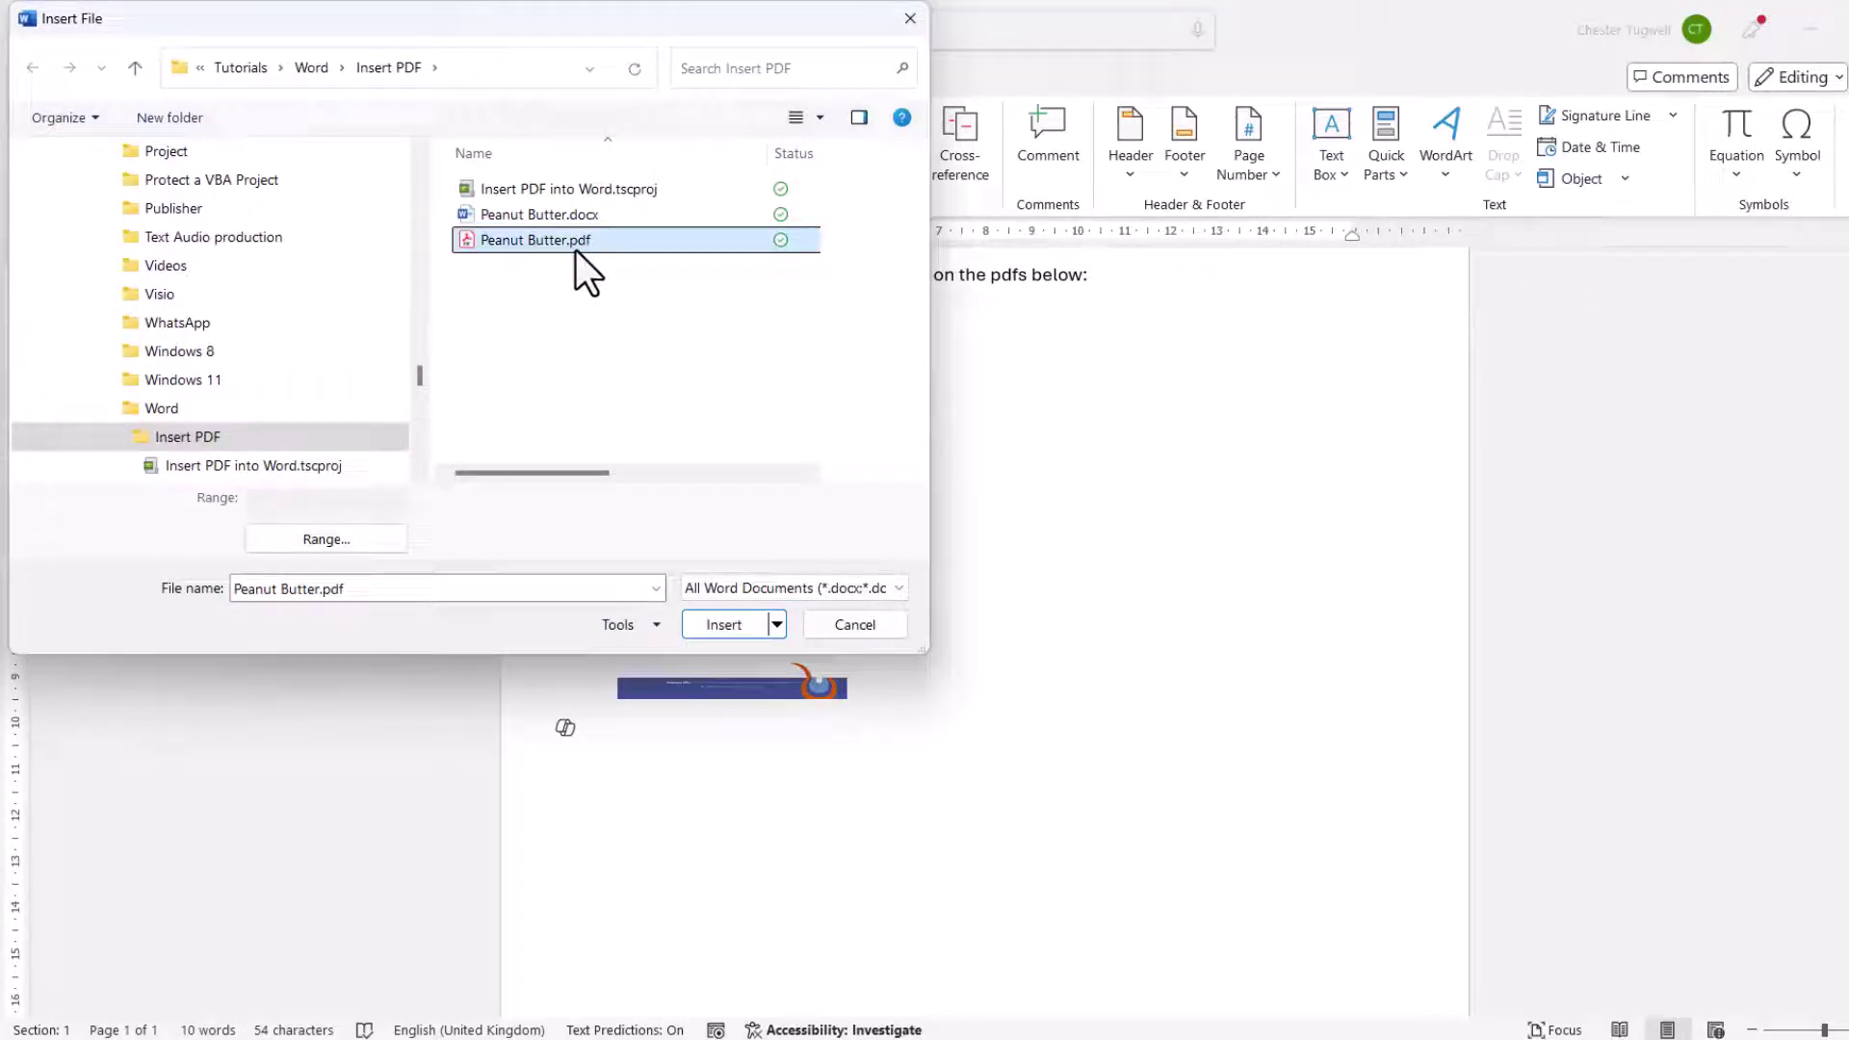
left_click(723, 630)
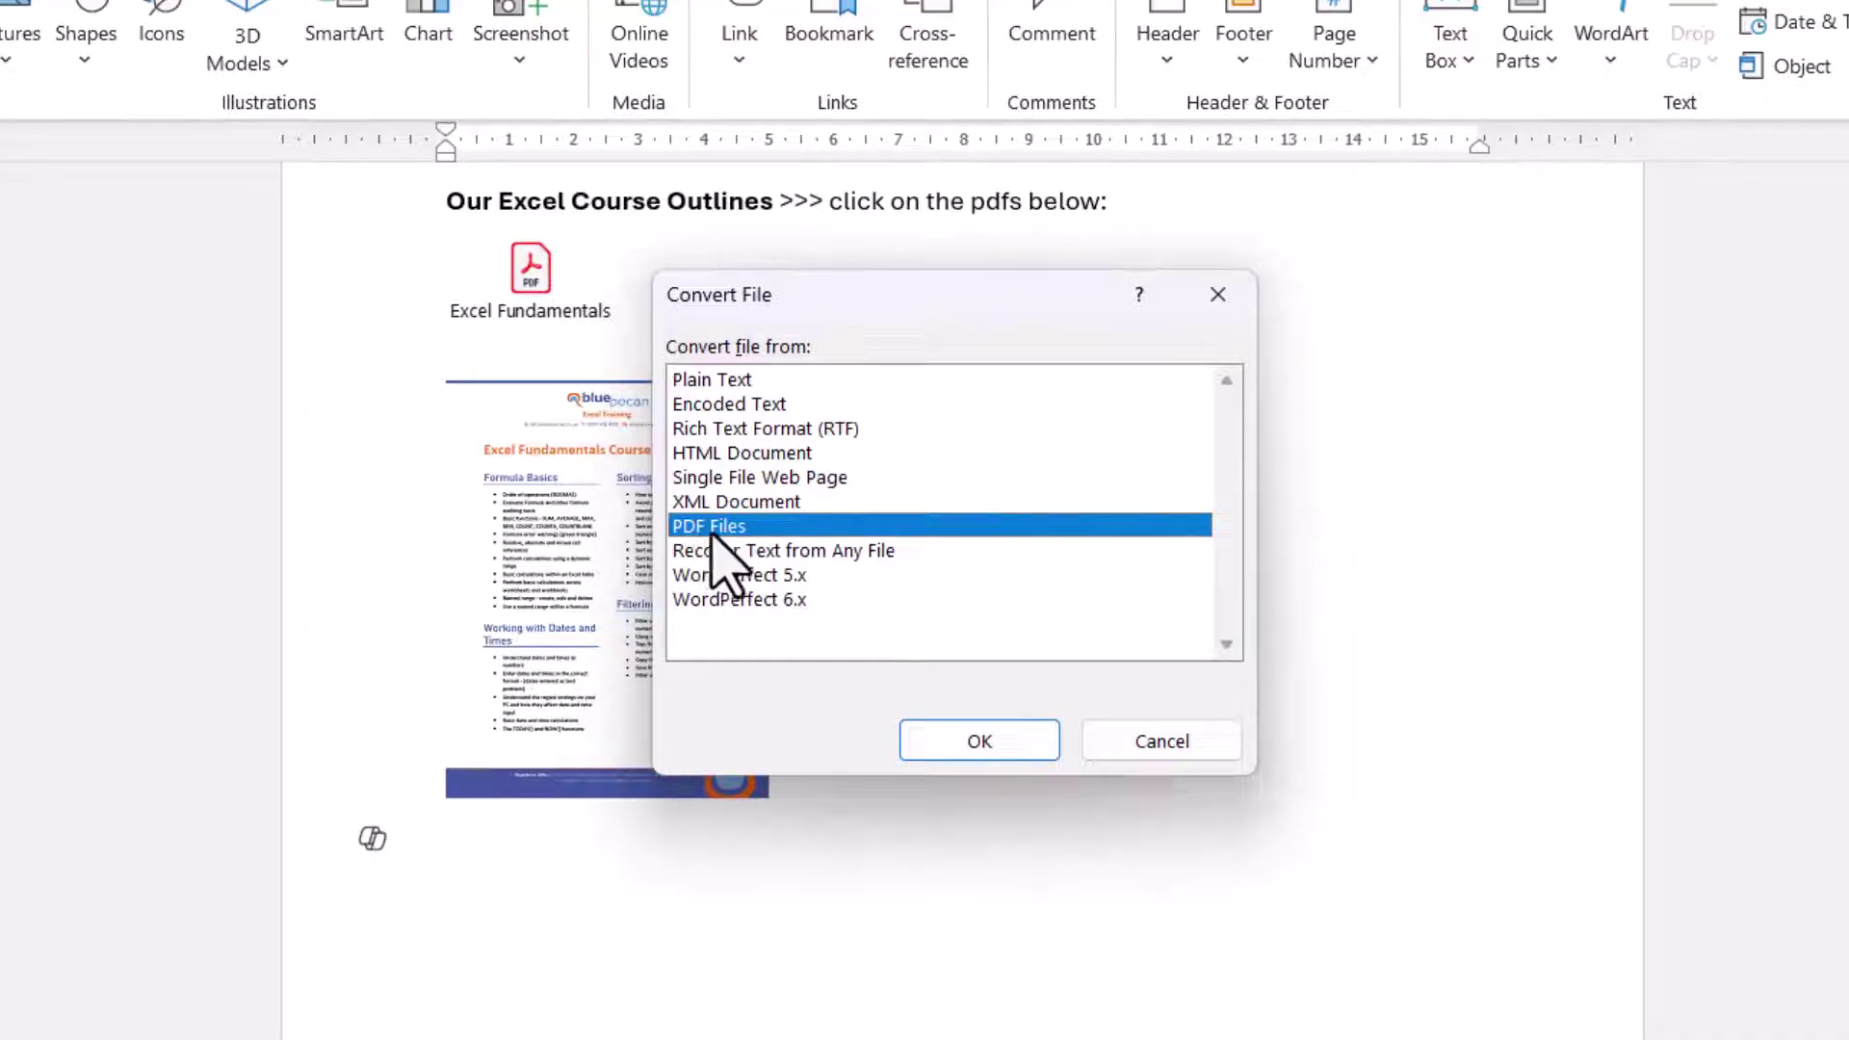
left_click(934, 739)
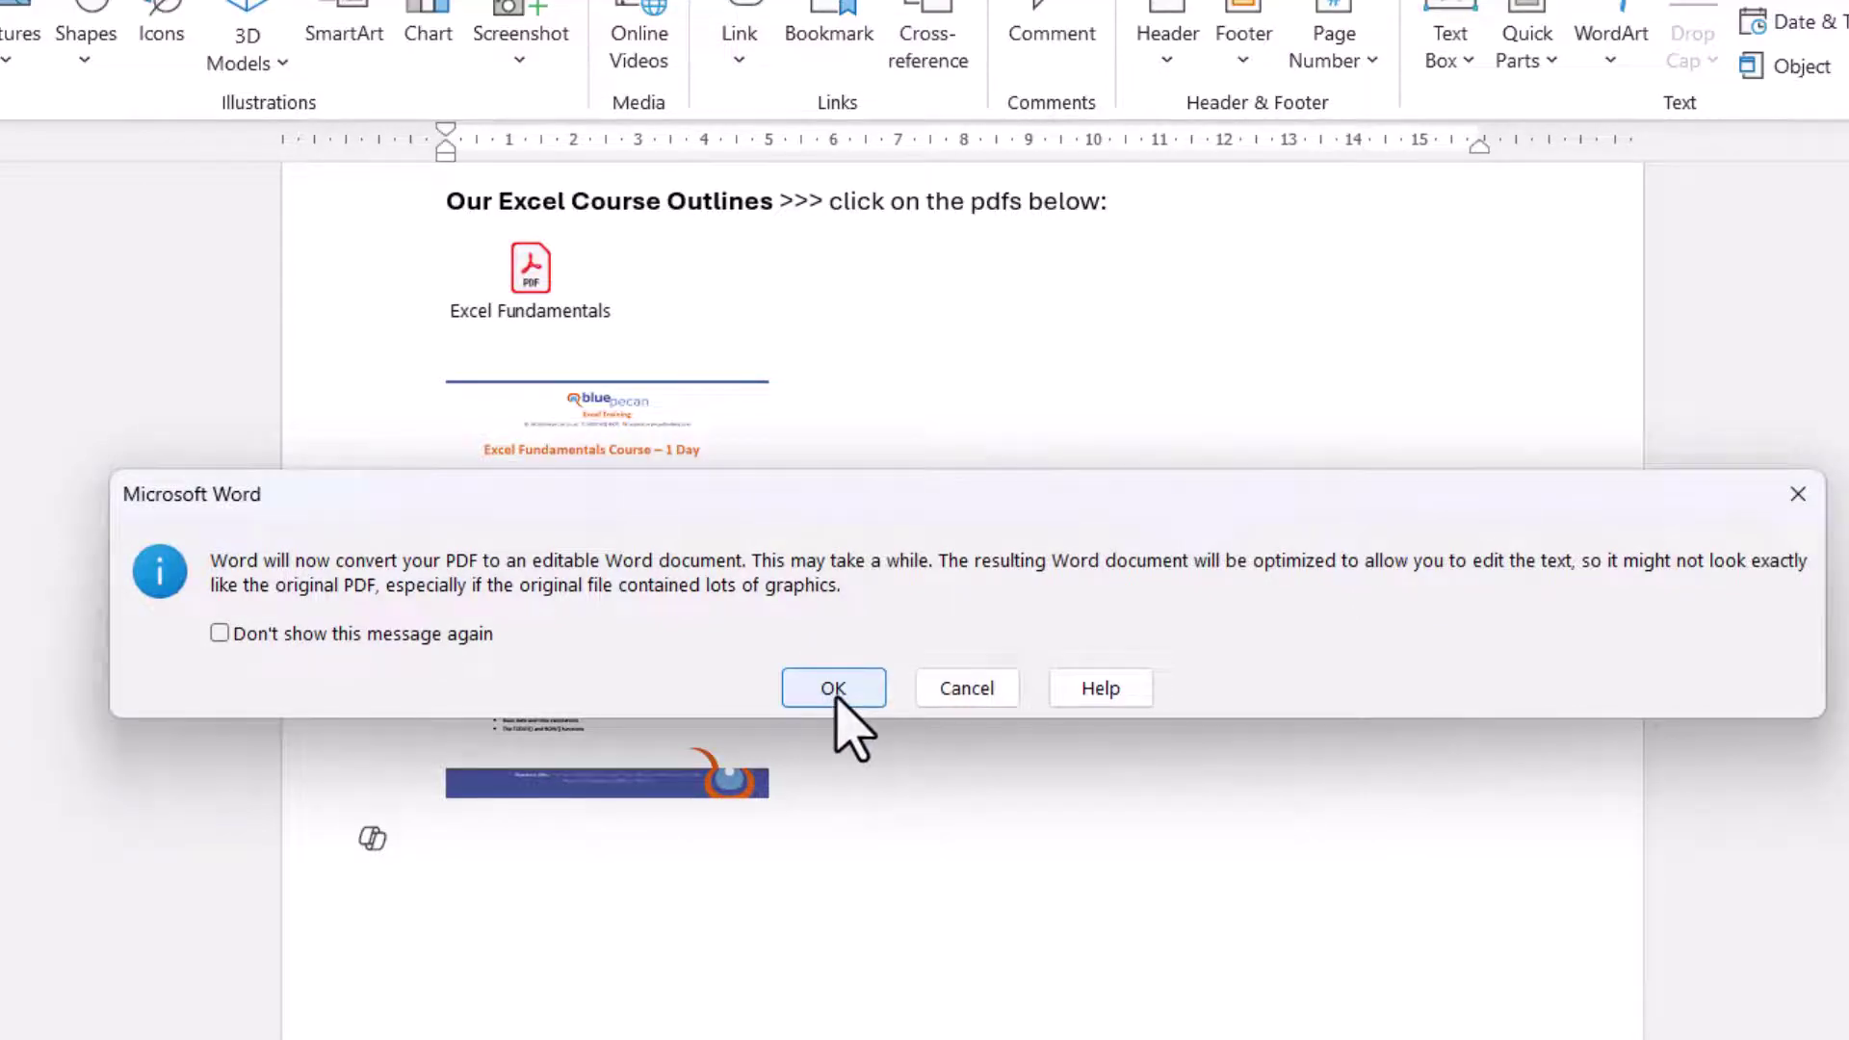
left_click(834, 688)
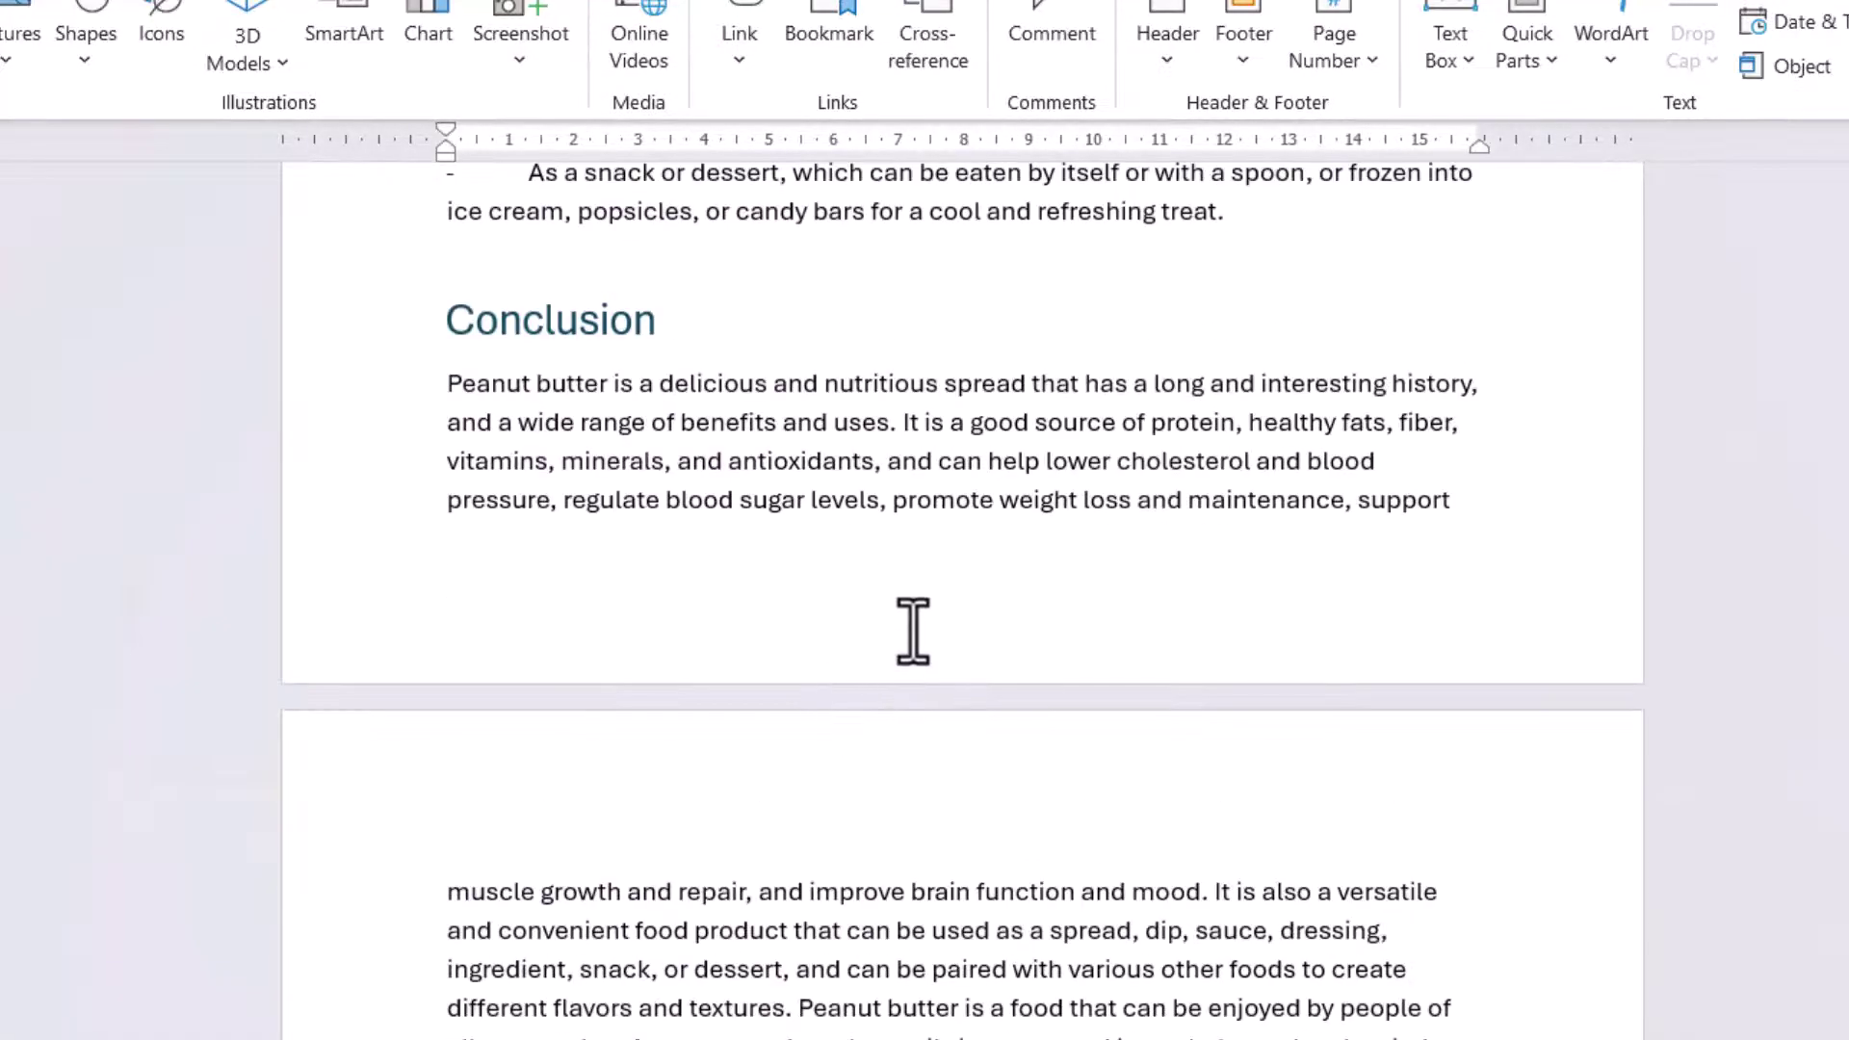
scroll(909, 628, "up", 3)
scroll(913, 615, "up", 15)
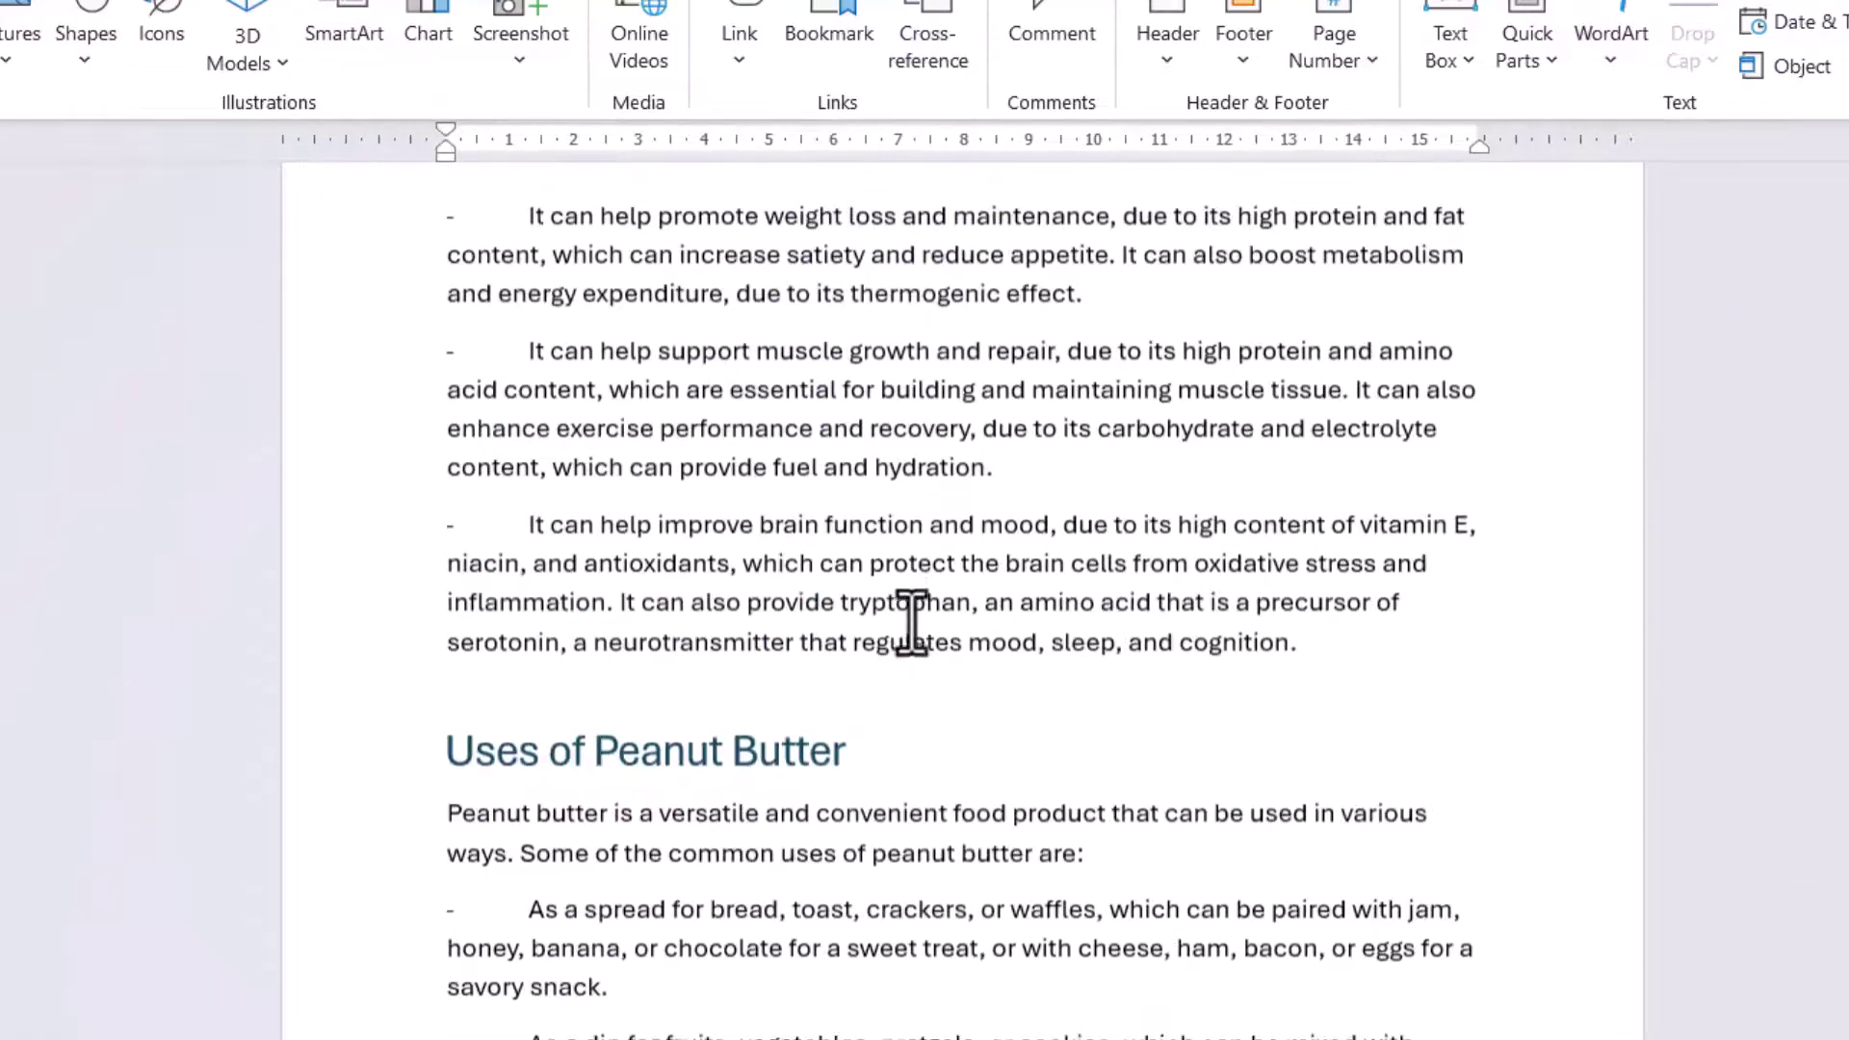
scroll(911, 622, "up", 15)
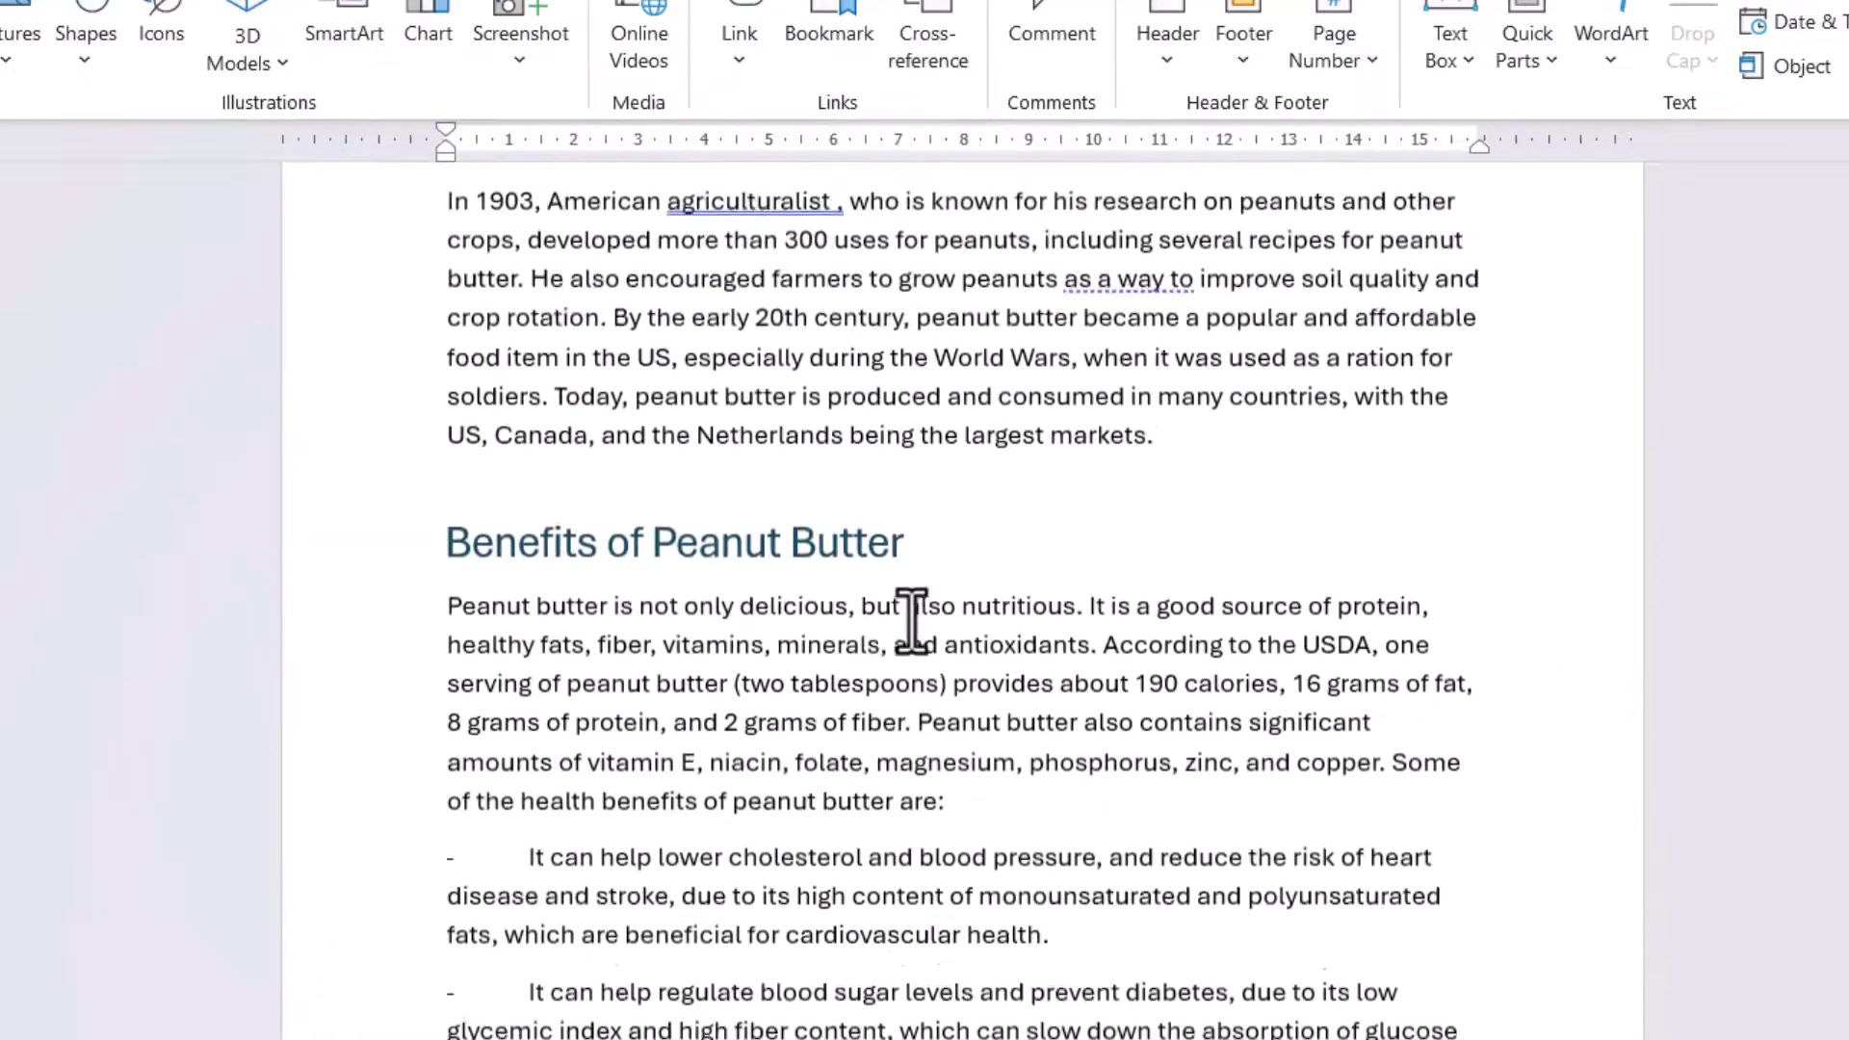
scroll(1059, 568, "up", 5)
scroll(1204, 713, "up", 7)
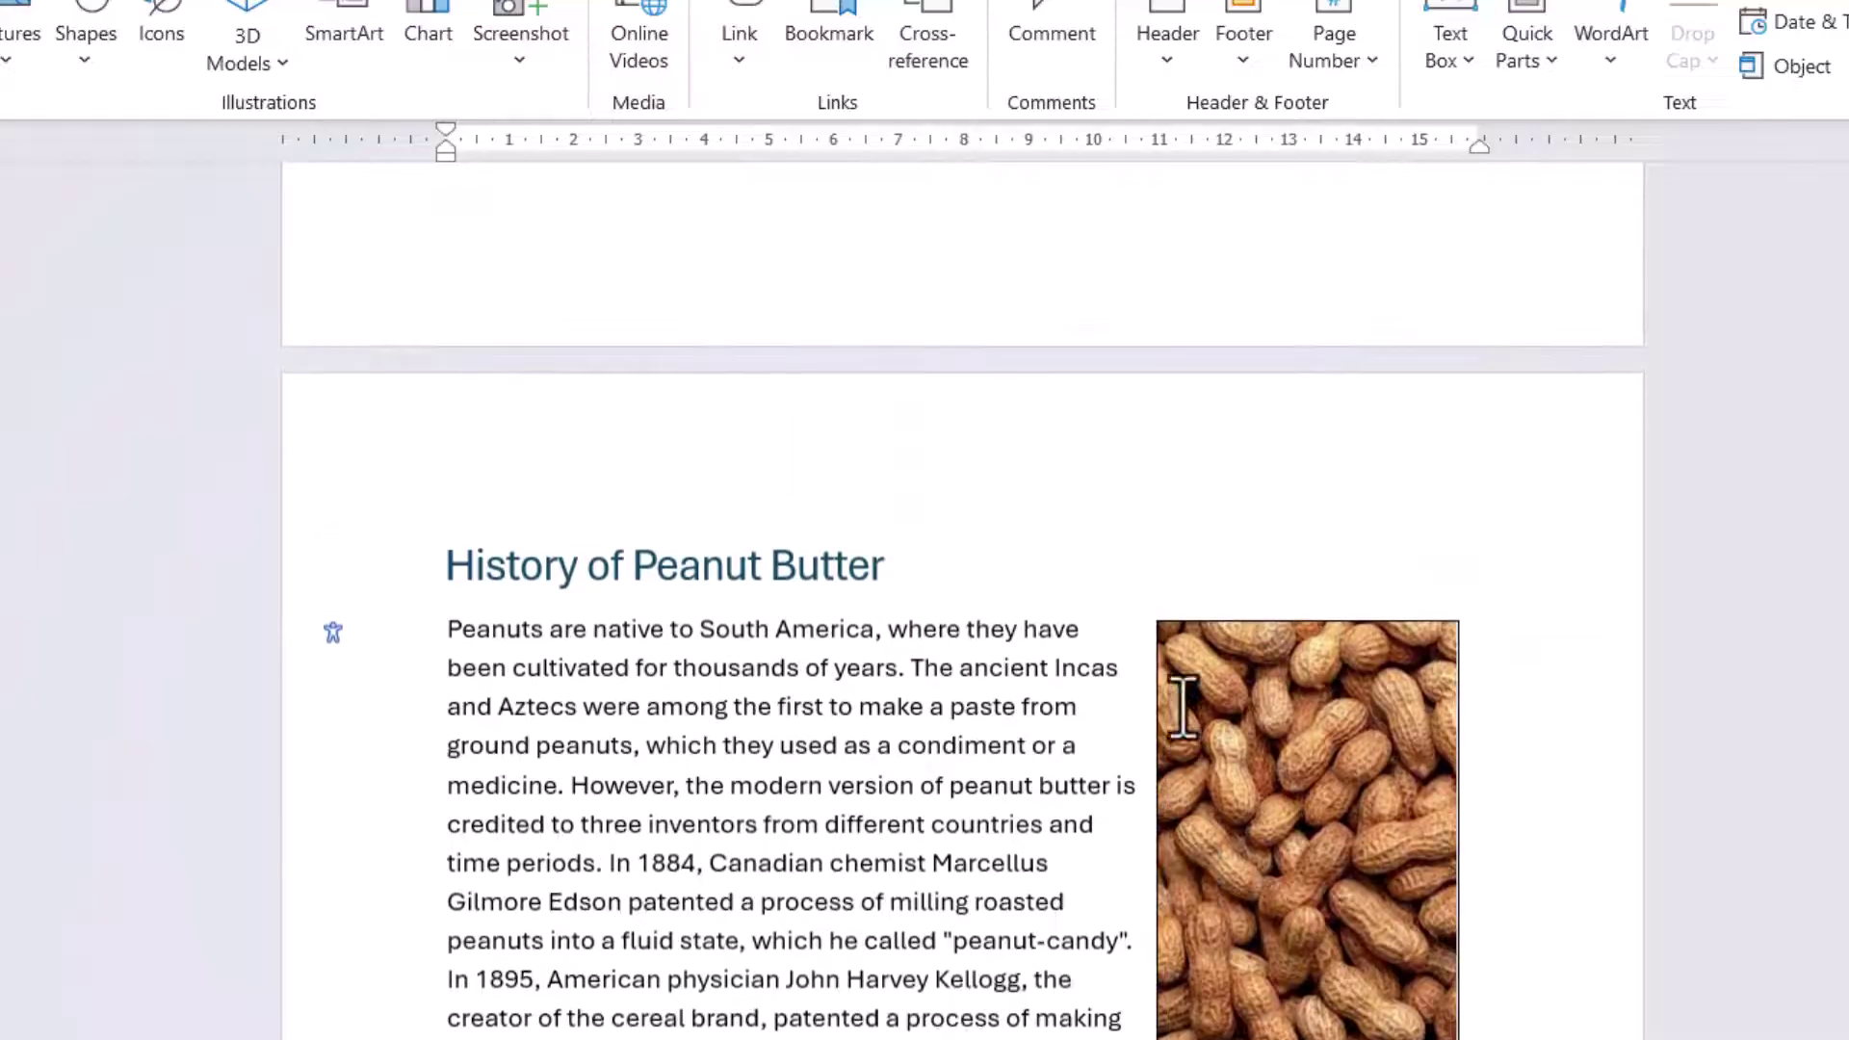
scroll(1179, 704, "up", 6)
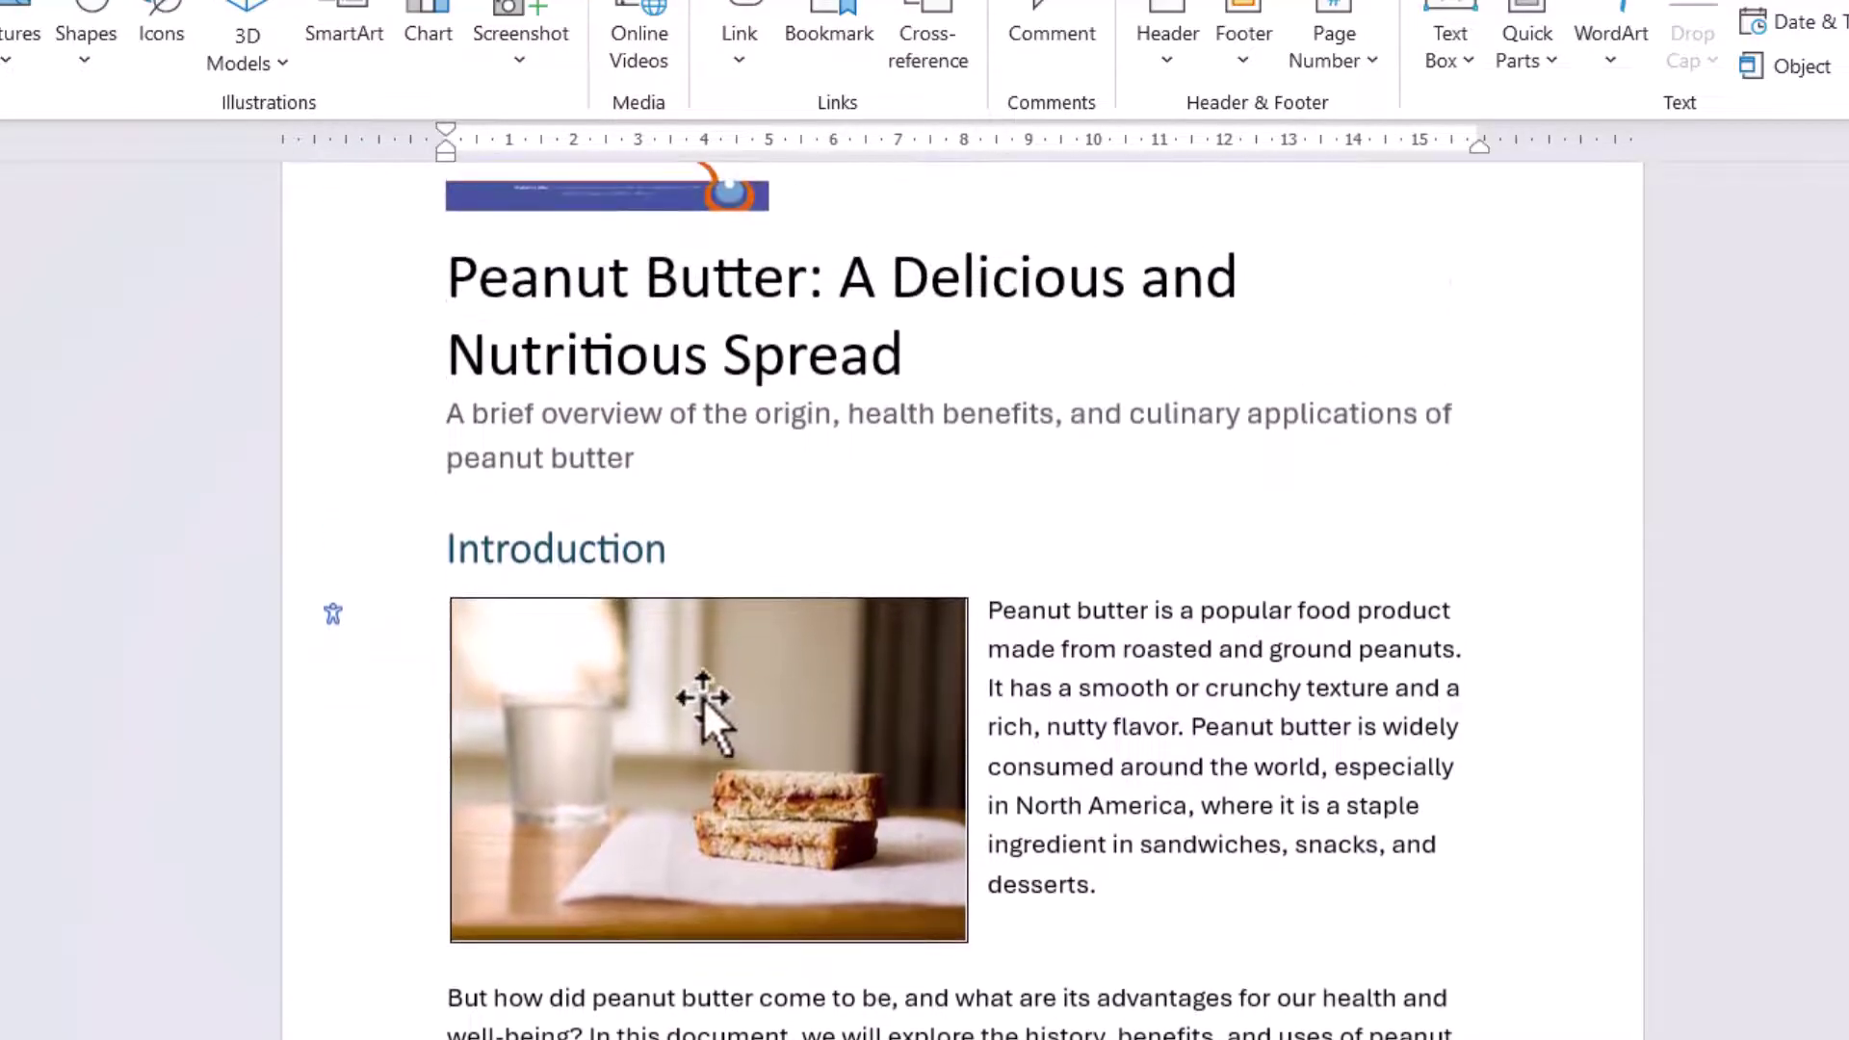
left_click(1183, 679)
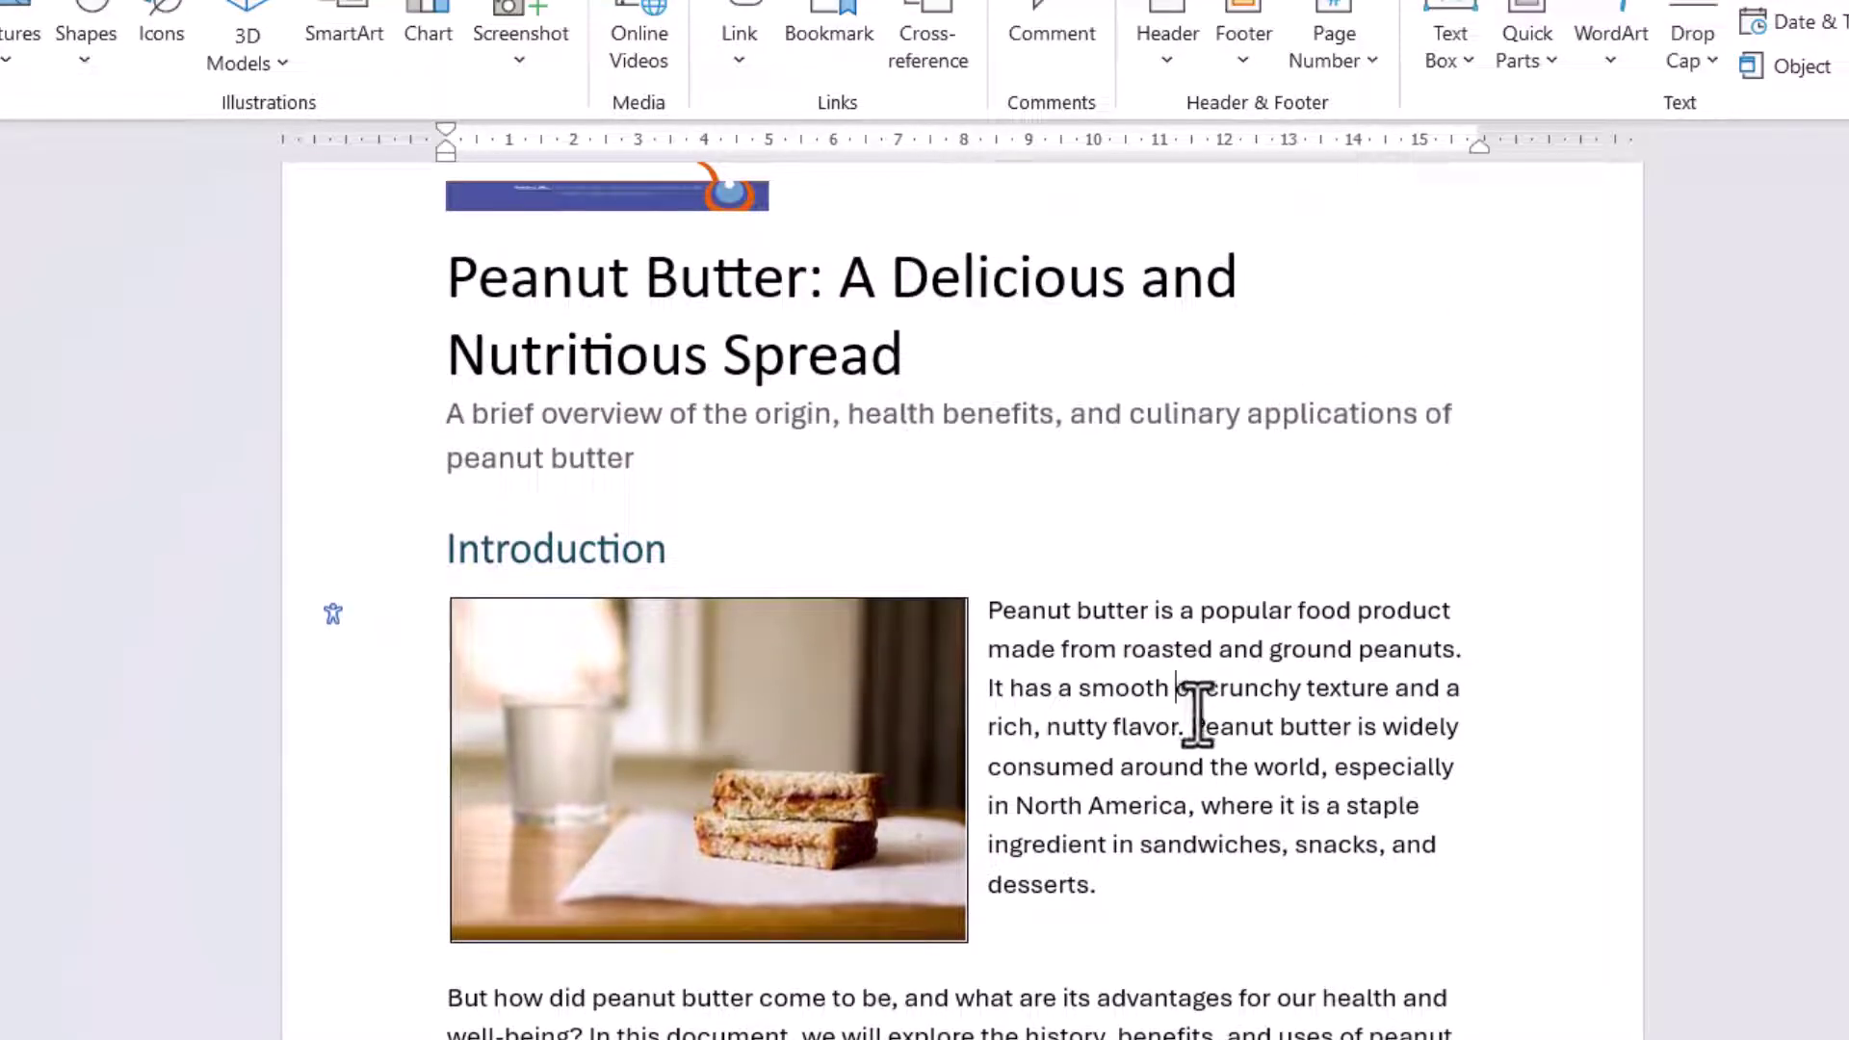
left_click(823, 679)
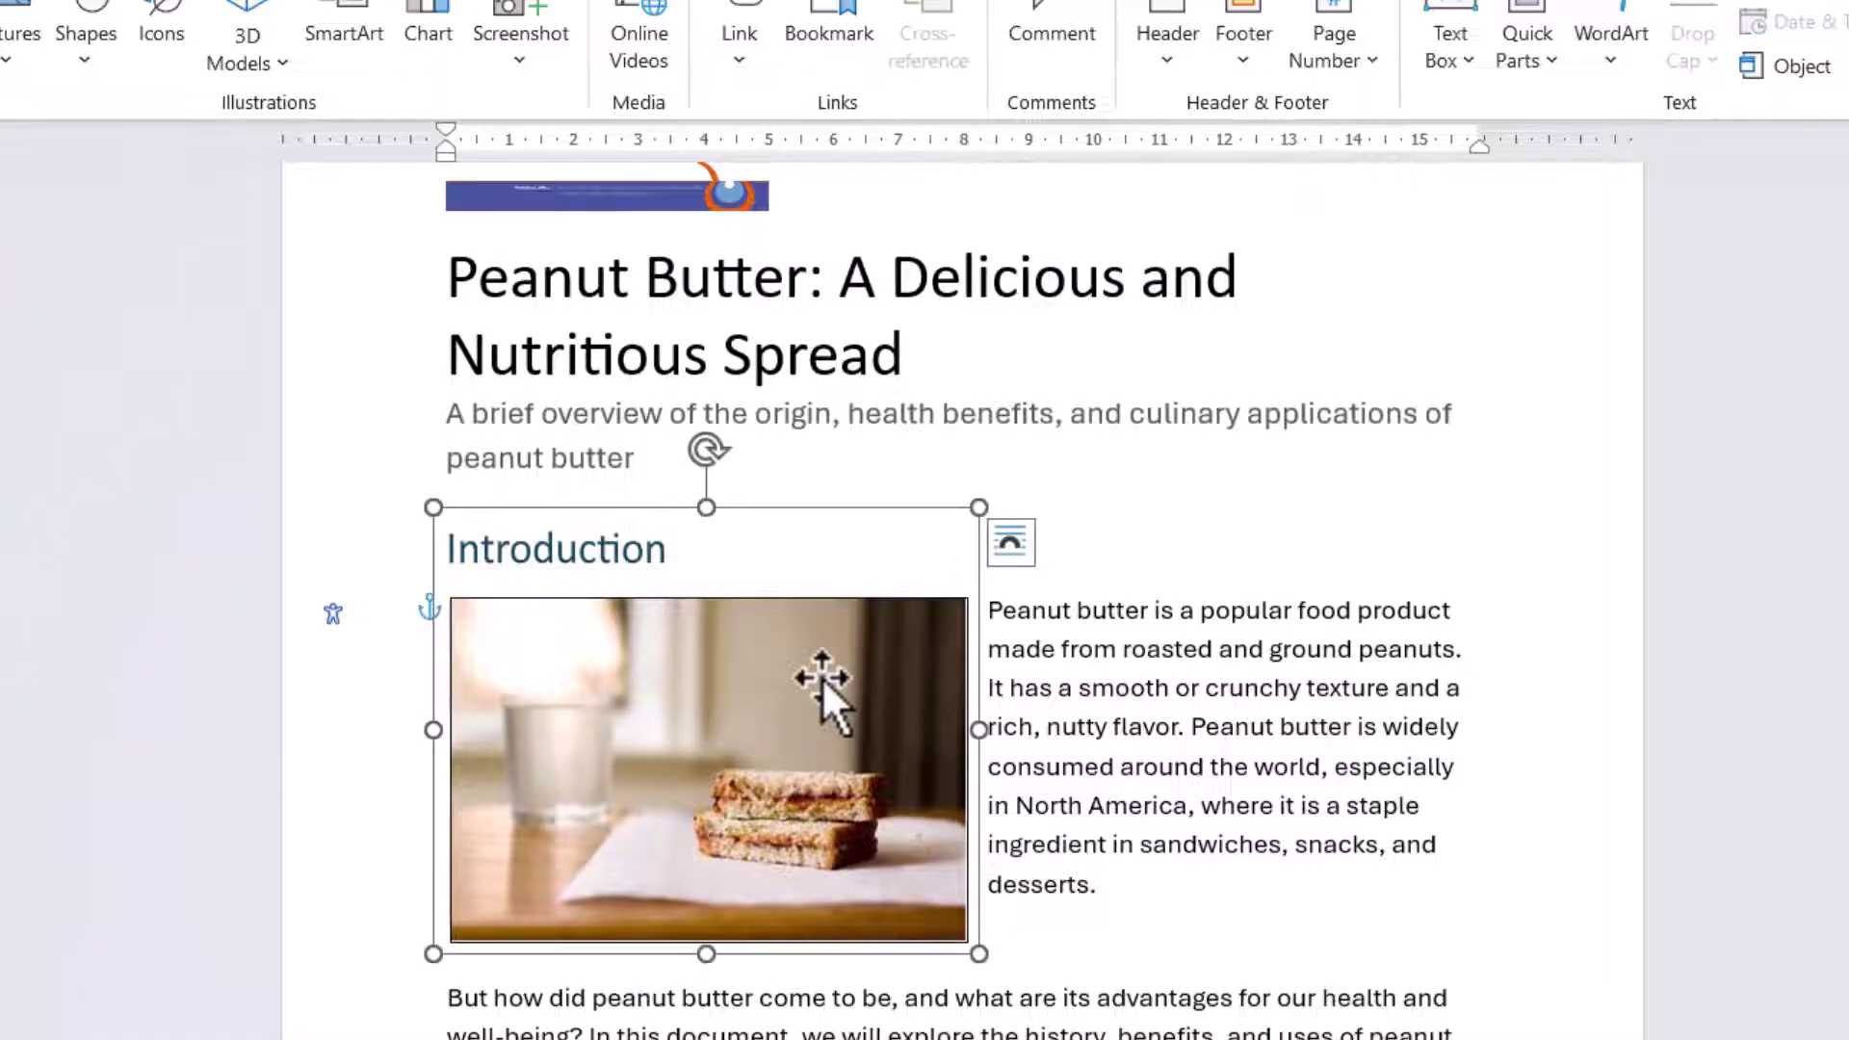